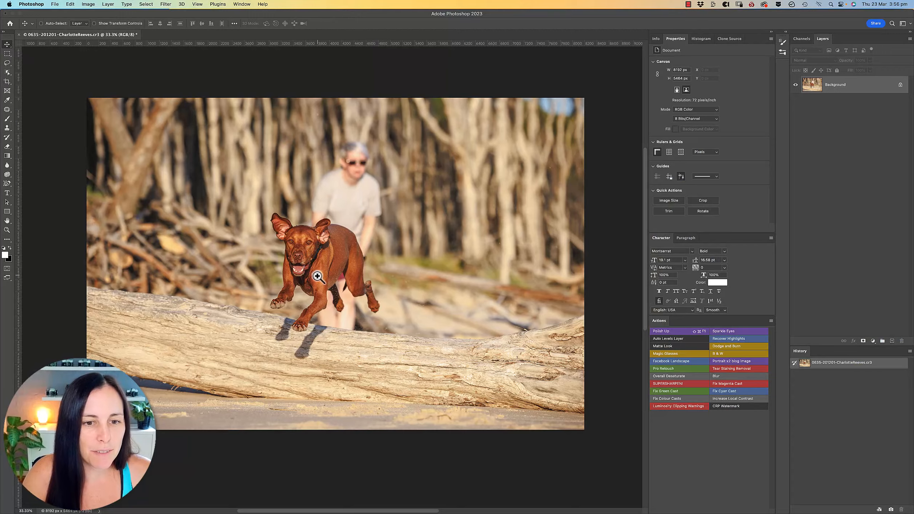
Step: Outline the person's forearm and hand beside the dog's rump with the Patch tool, following the dog's edge
{"action": "left_click_drag", "start_coordinate": [345, 296], "coordinate": [374, 248]}
{"action": "left_click", "coordinate": [355, 242], "text": "super"}
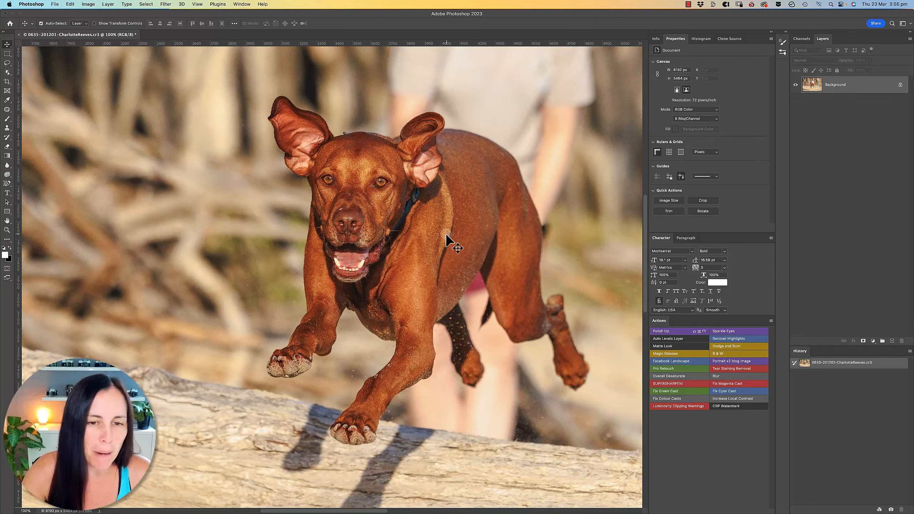
{"action": "left_click_drag", "start_coordinate": [491, 172], "coordinate": [414, 311]}
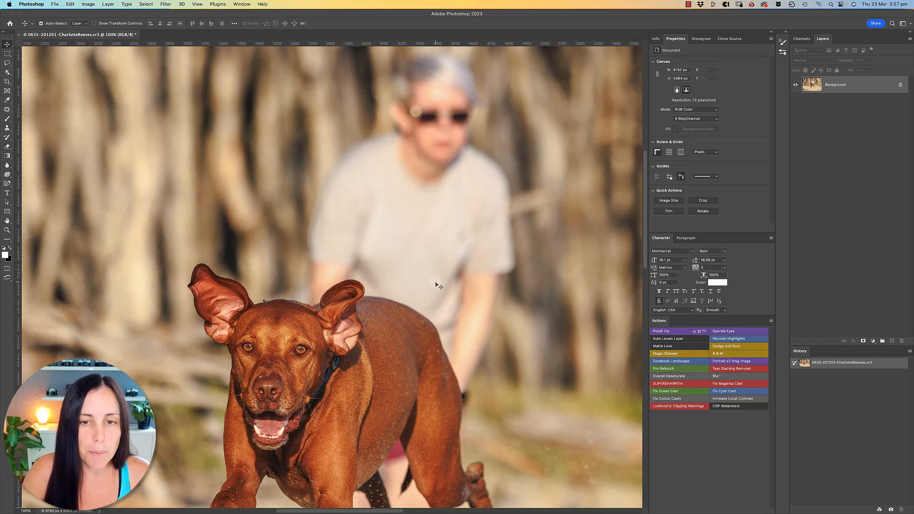
{"action": "left_click", "coordinate": [424, 322]}
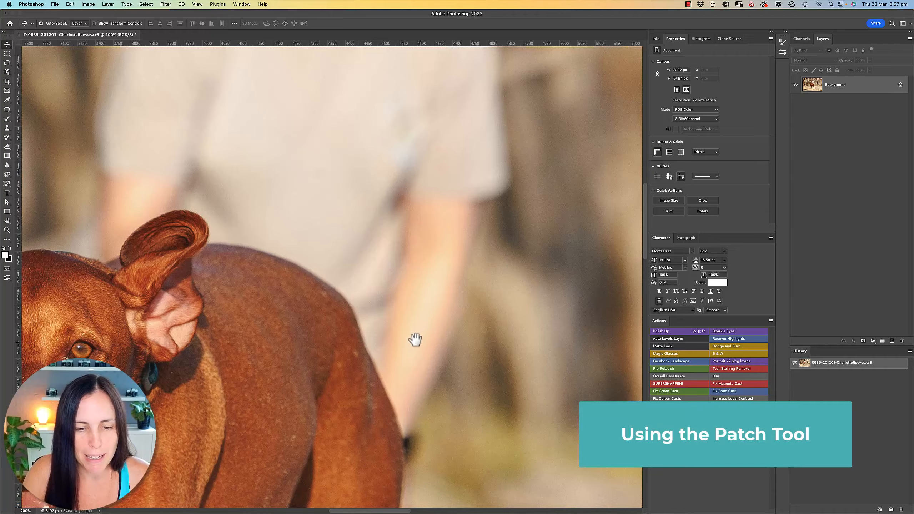
{"action": "left_click_drag", "start_coordinate": [415, 340], "coordinate": [328, 277]}
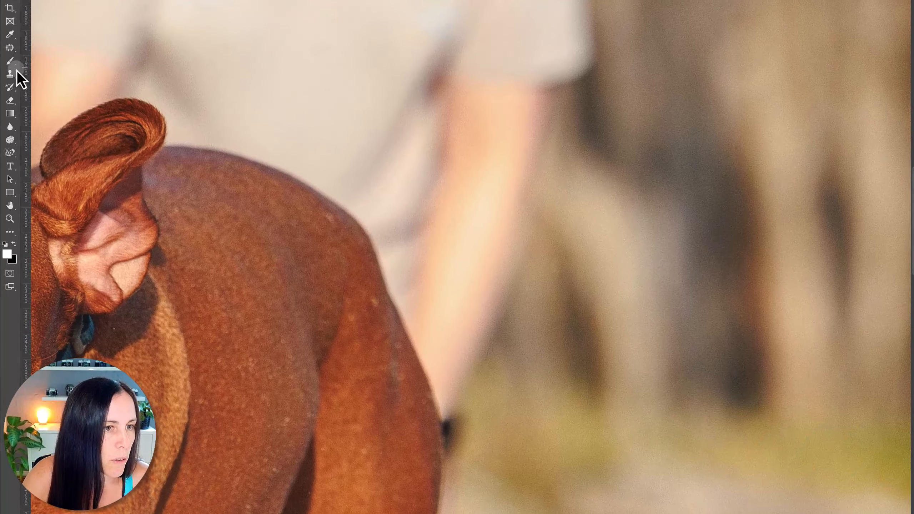
{"action": "left_click", "coordinate": [12, 50]}
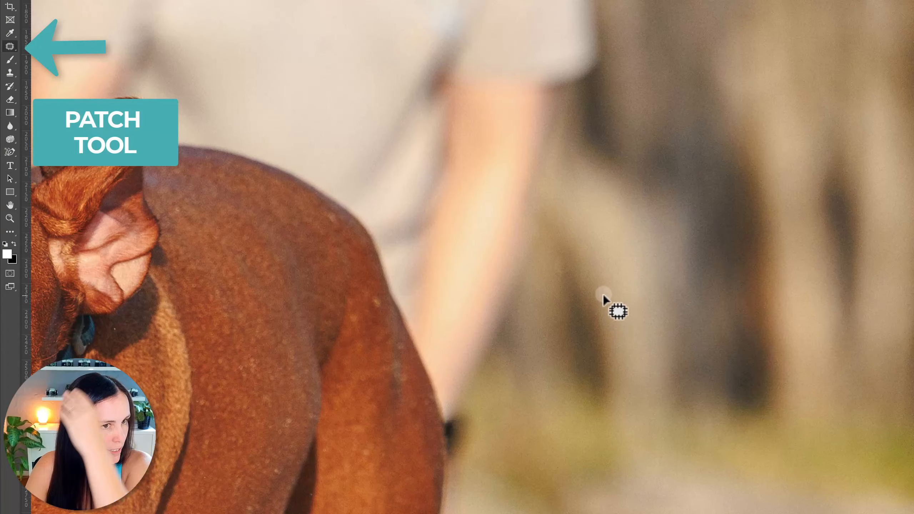
{"action": "mouse_move", "coordinate": [558, 212]}
{"action": "left_mouse_down"}
{"action": "mouse_move", "coordinate": [511, 197]}
{"action": "mouse_move", "coordinate": [418, 231]}
{"action": "mouse_move", "coordinate": [400, 299]}
{"action": "left_mouse_up"}
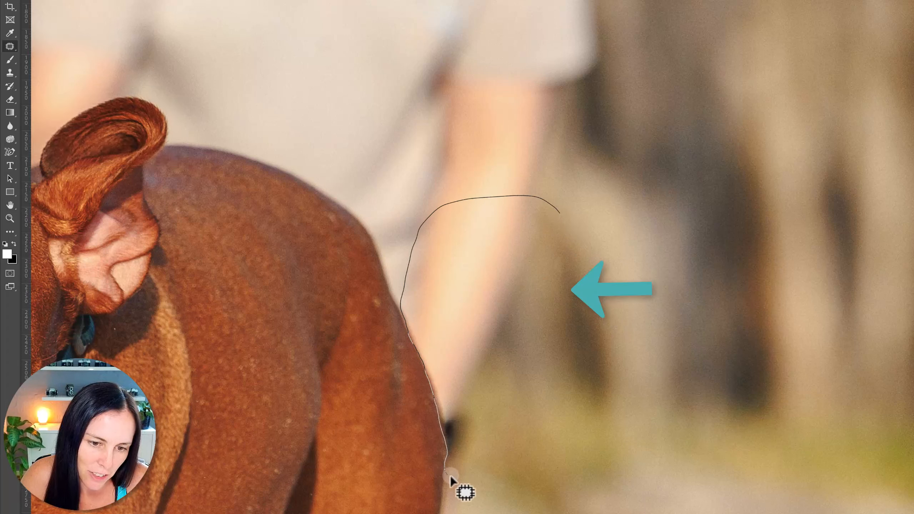
{"action": "left_click_drag", "start_coordinate": [553, 210], "coordinate": [556, 212]}
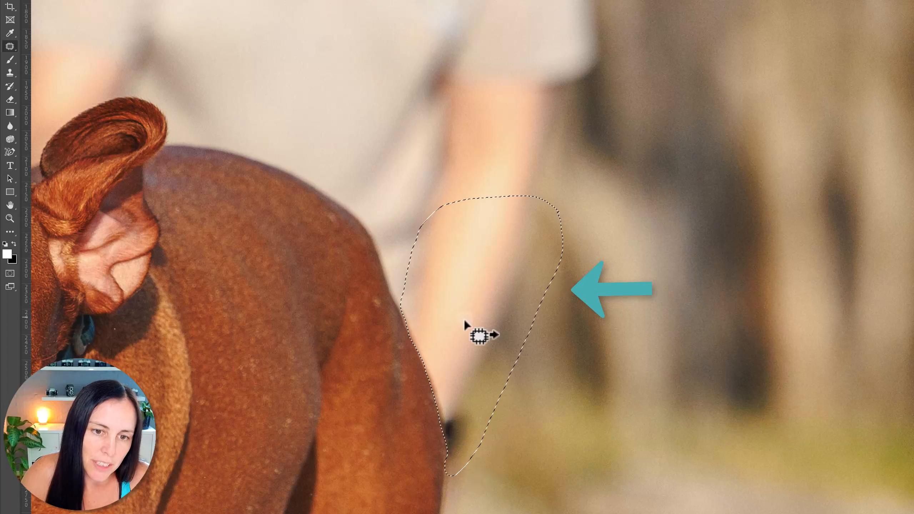
Step: Patch the outlined forearm with the blurred tree background beside it and inspect the result along the dog's edge
{"action": "left_click_drag", "start_coordinate": [471, 291], "coordinate": [676, 288]}
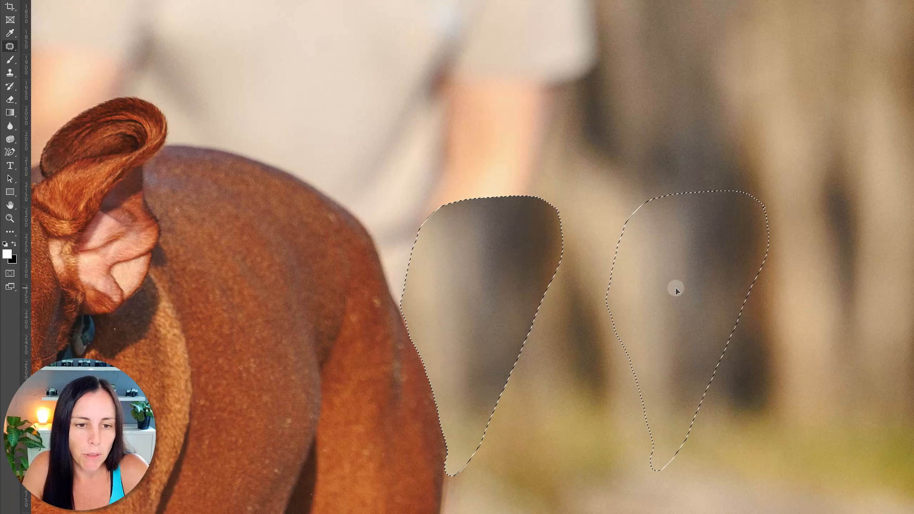
{"action": "left_click_drag", "start_coordinate": [675, 289], "coordinate": [679, 286]}
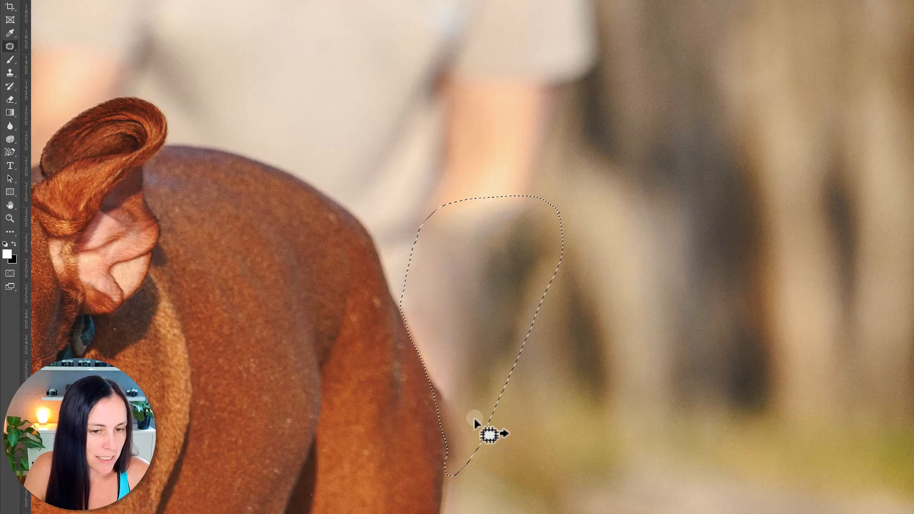
{"action": "left_click", "coordinate": [442, 398], "text": "ctrl"}
{"action": "left_click_drag", "start_coordinate": [443, 398], "coordinate": [465, 423]}
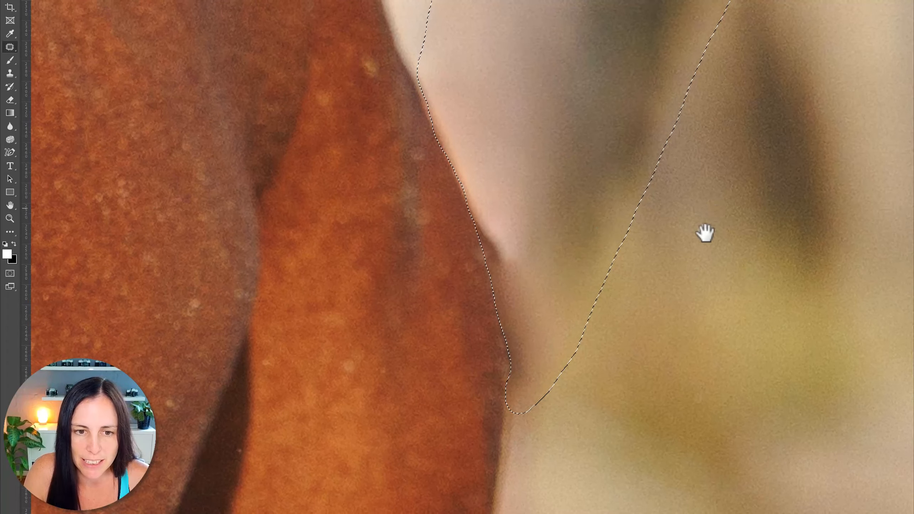
{"action": "left_click_drag", "start_coordinate": [705, 231], "coordinate": [663, 351]}
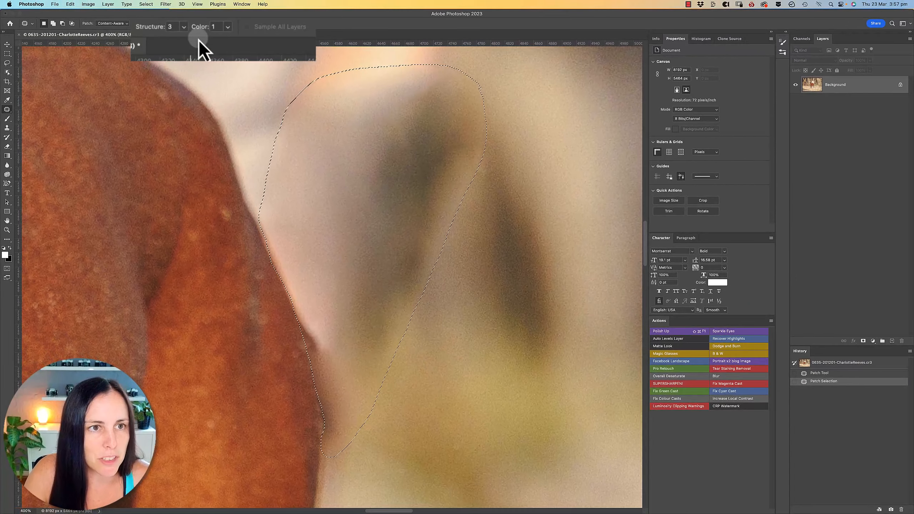
Step: Adjust the active patch to Structure 4 and Color 2
{"action": "left_click", "coordinate": [183, 28]}
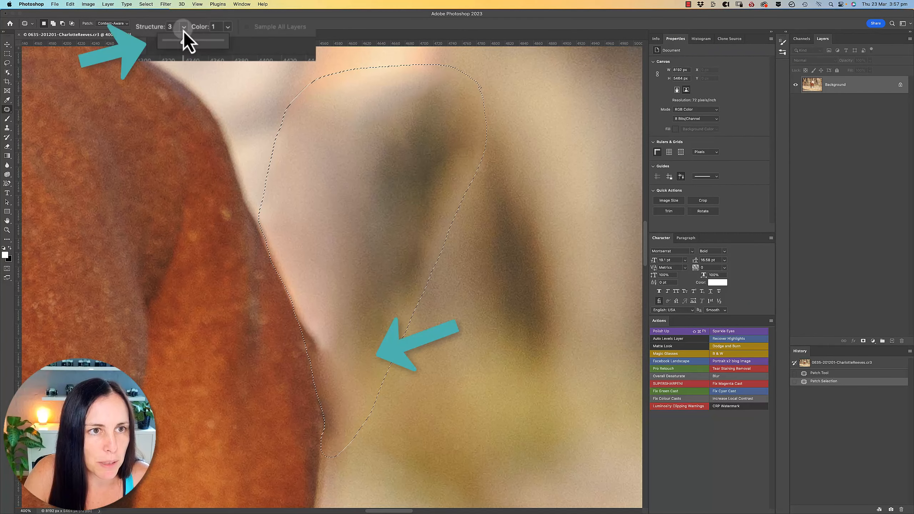
{"action": "left_click_drag", "start_coordinate": [184, 43], "coordinate": [191, 43]}
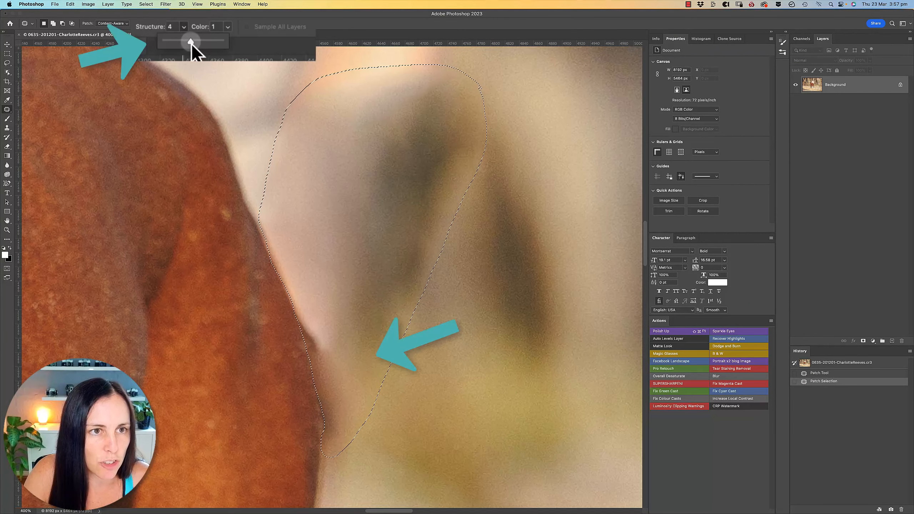
{"action": "left_click", "coordinate": [228, 28]}
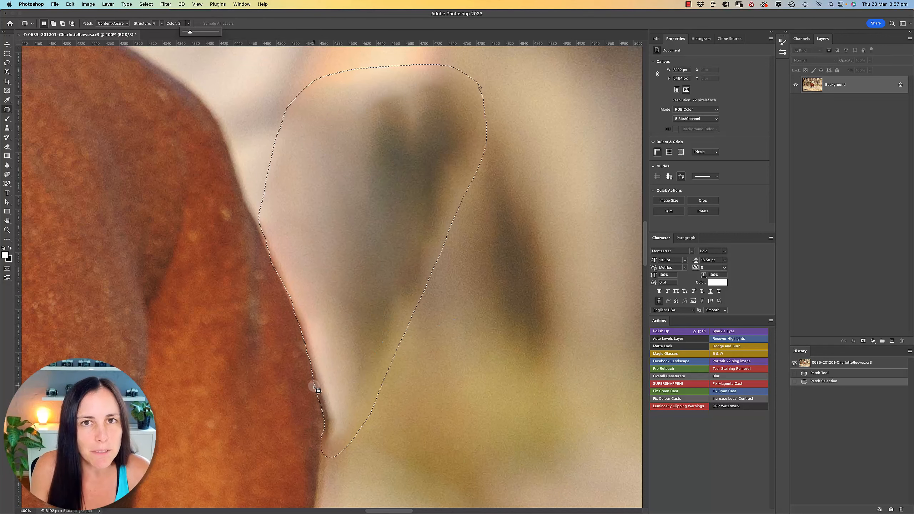
Step: Revert the photo to its original opened state, discarding the patch on the arm
{"action": "left_click", "coordinate": [853, 363]}
{"action": "left_click", "coordinate": [379, 304], "text": "alt"}
{"action": "left_click_drag", "start_coordinate": [376, 306], "coordinate": [344, 294]}
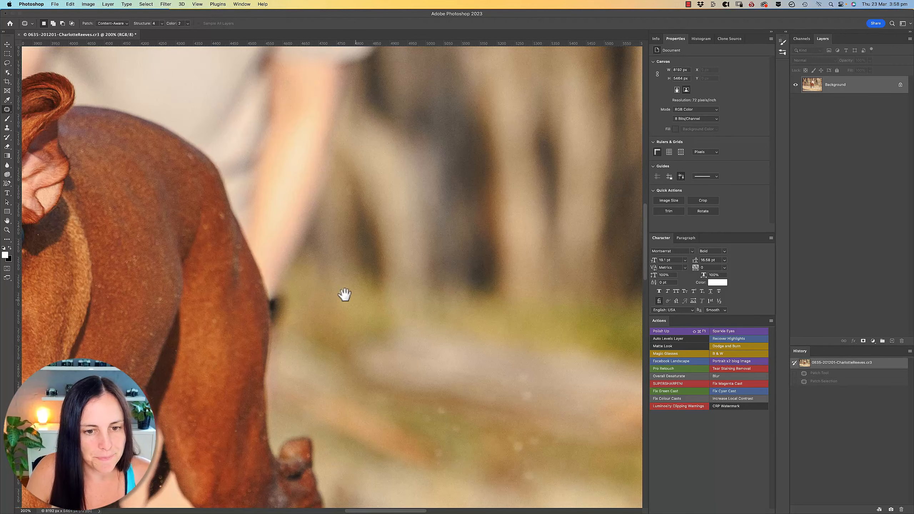
{"action": "left_click_drag", "start_coordinate": [269, 261], "coordinate": [332, 346]}
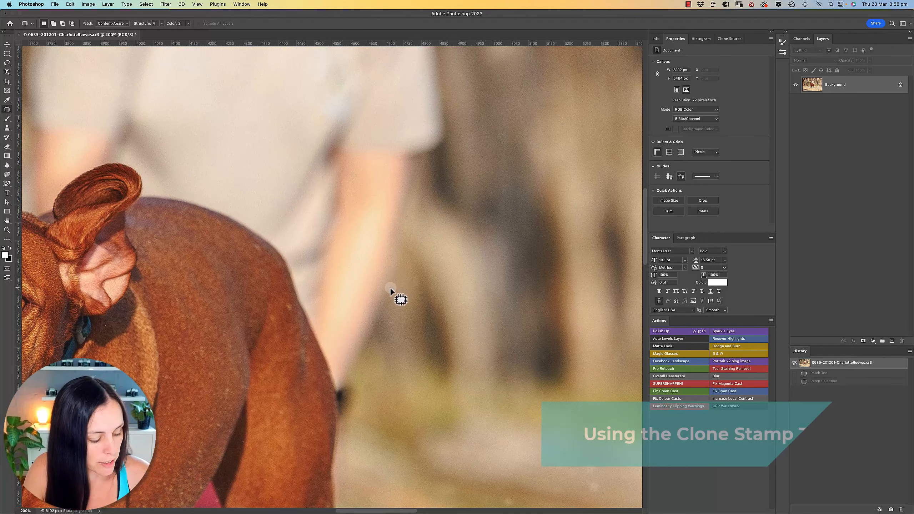
Step: Clone the dark blurred tree background over the person's forearm using the Clone Stamp with a 200 px brush
{"action": "key", "text": "c"}
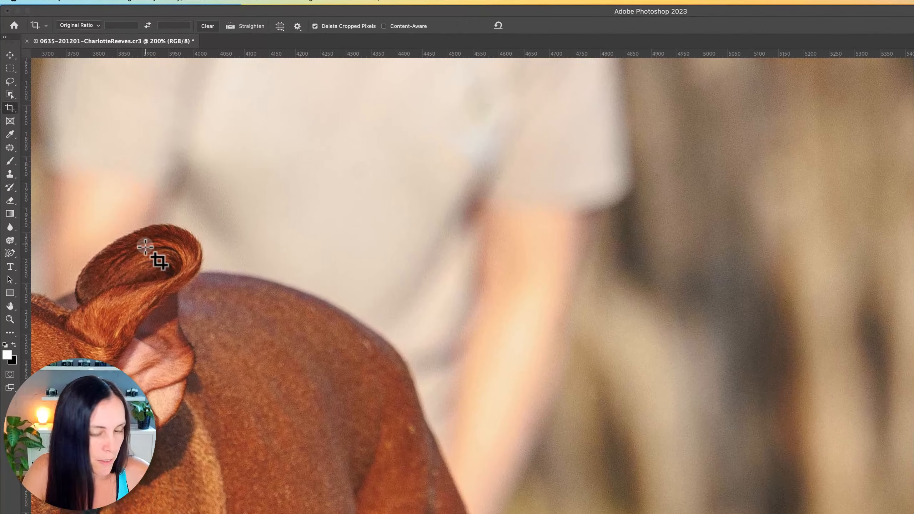
{"action": "key", "text": "s"}
{"action": "key", "text": "bracketleft"}
{"action": "key", "text": "bracketleft"}
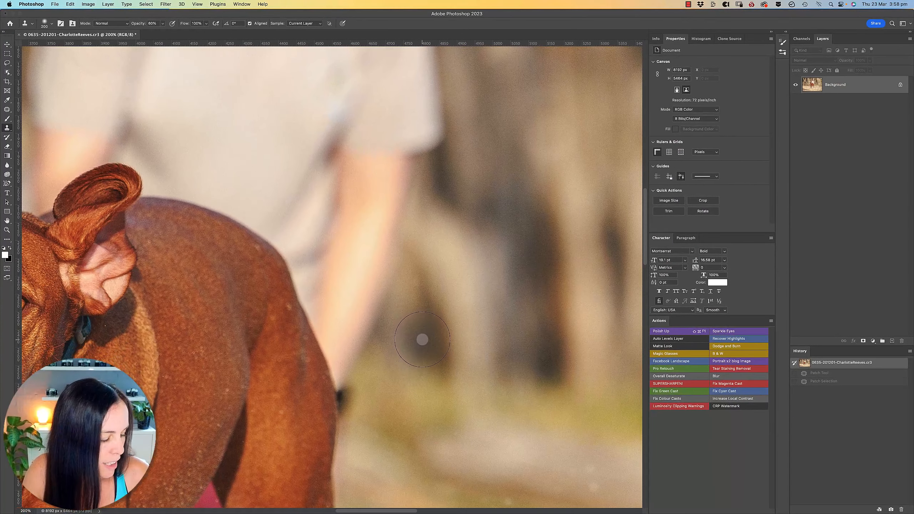
{"action": "key", "text": "alt"}
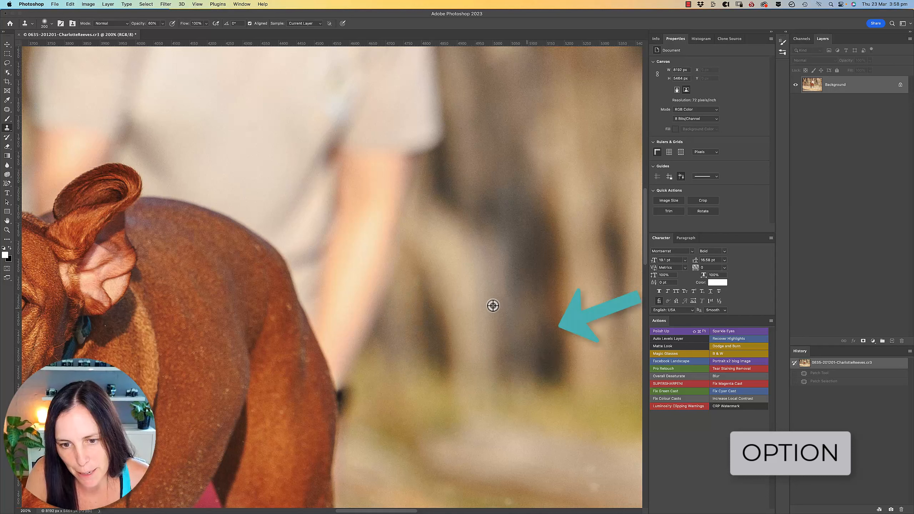
{"action": "left_click", "coordinate": [531, 371], "text": "alt"}
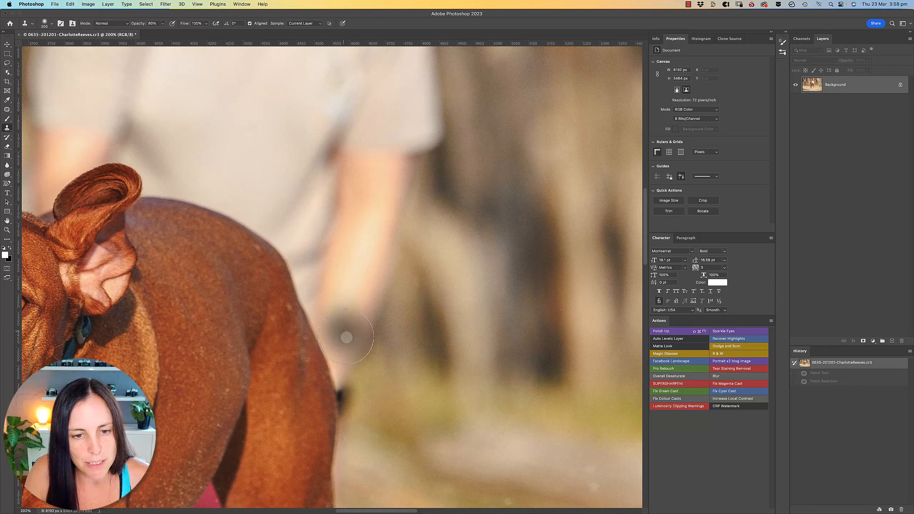
{"action": "left_click", "coordinate": [349, 322]}
{"action": "left_click", "coordinate": [353, 320]}
{"action": "left_click", "coordinate": [359, 329]}
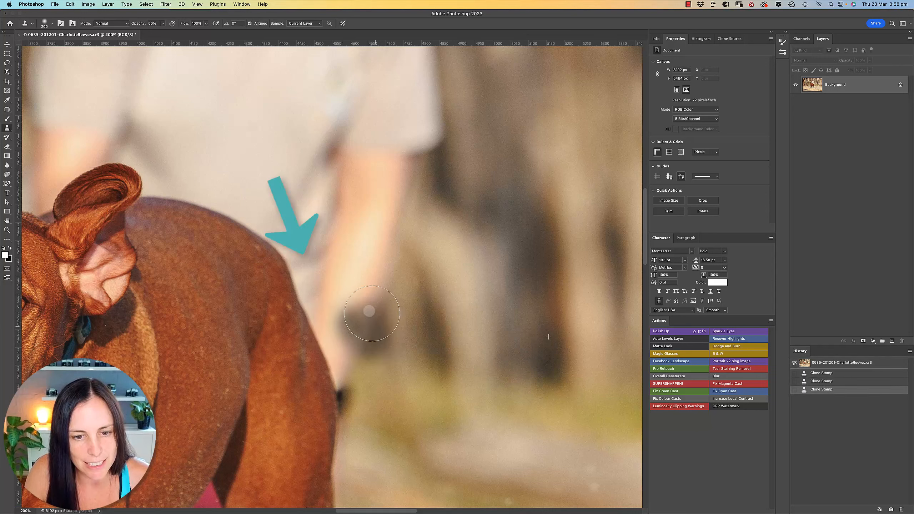
{"action": "left_click_drag", "start_coordinate": [363, 320], "coordinate": [363, 306]}
{"action": "mouse_move", "coordinate": [342, 265]}
{"action": "left_mouse_down"}
{"action": "mouse_move", "coordinate": [365, 354]}
{"action": "mouse_move", "coordinate": [377, 225]}
{"action": "mouse_move", "coordinate": [346, 151]}
{"action": "mouse_move", "coordinate": [354, 175]}
{"action": "left_mouse_up"}
Step: Enlarge the Clone Stamp brush and clone tree background over the person's upper arm and shirt sleeve
{"action": "key", "text": "bracketleft"}
{"action": "key", "text": "bracketleft"}
{"action": "key", "text": "bracketleft"}
{"action": "key", "text": "bracketright"}
{"action": "key", "text": "bracketright"}
{"action": "key", "text": "bracketright"}
{"action": "key", "text": "bracketright"}
{"action": "key", "text": "bracketright"}
{"action": "key", "text": "bracketright"}
{"action": "key", "text": "bracketright"}
{"action": "key", "text": "bracketright"}
{"action": "mouse_move", "coordinate": [396, 173]}
{"action": "left_mouse_down"}
{"action": "mouse_move", "coordinate": [419, 169]}
{"action": "mouse_move", "coordinate": [411, 135]}
{"action": "mouse_move", "coordinate": [408, 155]}
{"action": "left_mouse_up"}
{"action": "left_click", "coordinate": [430, 162]}
{"action": "left_click", "coordinate": [437, 172]}
{"action": "left_click", "coordinate": [449, 189]}
Step: Shrink the Clone Stamp brush, resample the background, and clone out the remaining arm and hand along the dog's rump
{"action": "key", "text": "bracketleft"}
{"action": "key", "text": "bracketleft"}
{"action": "key", "text": "bracketleft"}
{"action": "key", "text": "bracketleft"}
{"action": "key", "text": "bracketleft"}
{"action": "key", "text": "bracketleft"}
{"action": "key", "text": "bracketleft"}
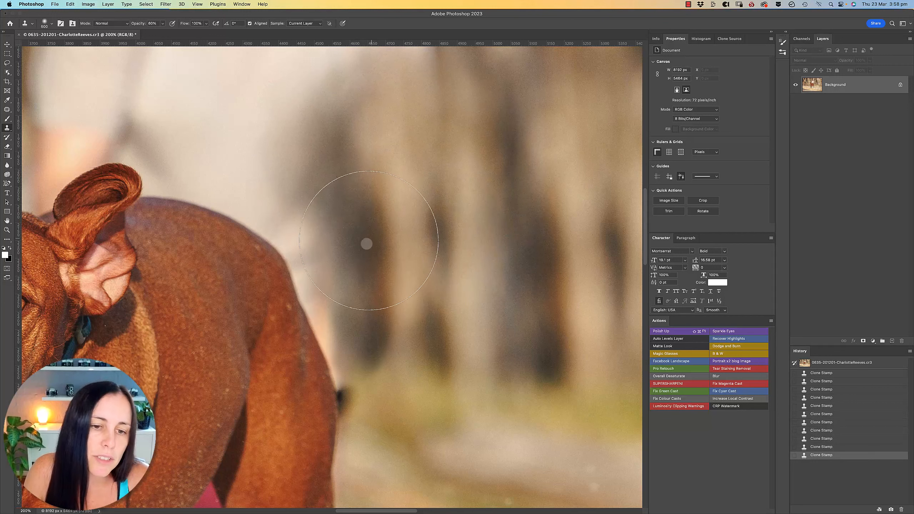
{"action": "key", "text": "bracketleft"}
{"action": "key", "text": "bracketleft"}
{"action": "key", "text": "bracketleft"}
{"action": "key", "text": "bracketleft"}
{"action": "key", "text": "bracketleft"}
{"action": "key", "text": "bracketleft"}
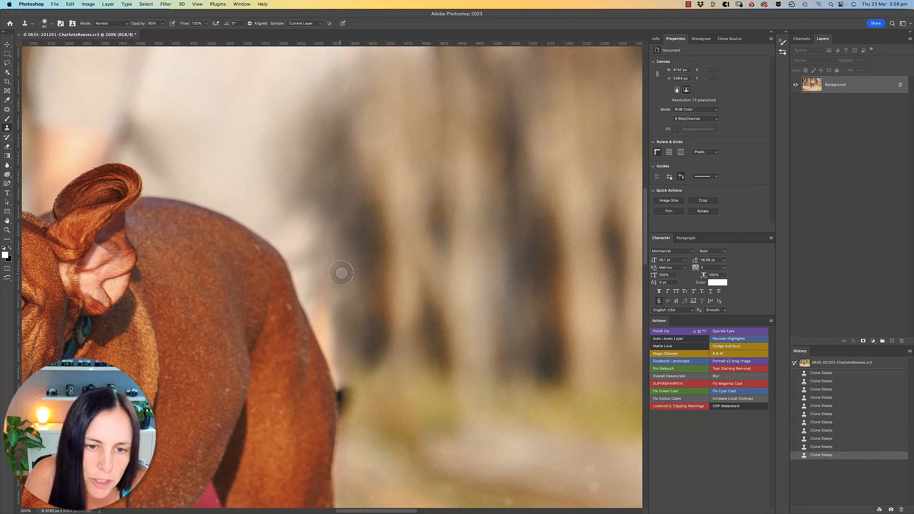
{"action": "left_click", "coordinate": [342, 276], "text": "alt"}
{"action": "left_click_drag", "start_coordinate": [324, 308], "coordinate": [325, 322]}
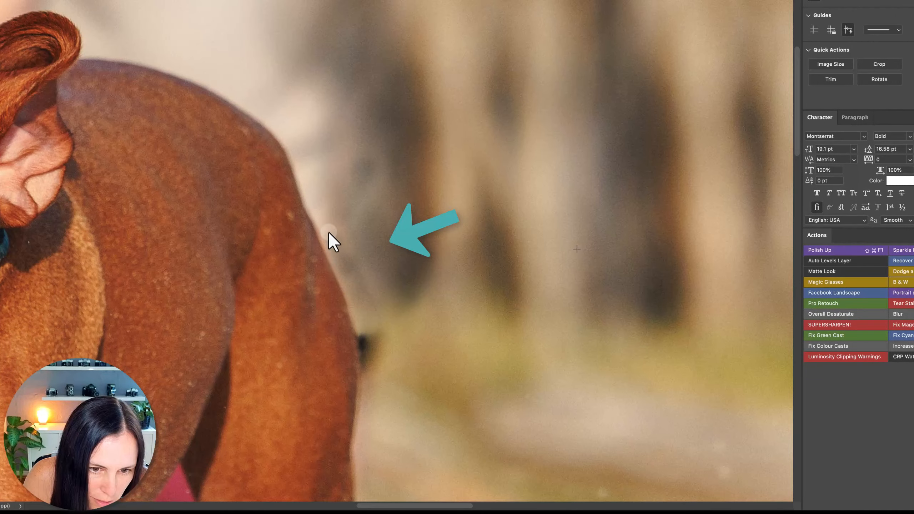
{"action": "mouse_move", "coordinate": [370, 263]}
{"action": "left_mouse_down"}
{"action": "mouse_move", "coordinate": [394, 293]}
{"action": "mouse_move", "coordinate": [378, 338]}
{"action": "mouse_move", "coordinate": [403, 360]}
{"action": "mouse_move", "coordinate": [369, 333]}
{"action": "mouse_move", "coordinate": [374, 371]}
{"action": "mouse_move", "coordinate": [366, 329]}
{"action": "mouse_move", "coordinate": [369, 357]}
{"action": "left_mouse_up"}
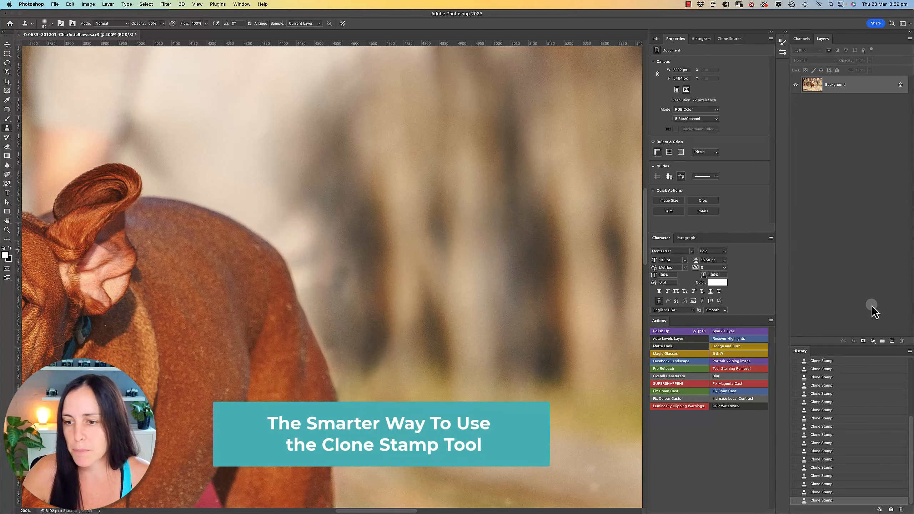
Step: Revert the photo to its original opened state, discarding all the Clone Stamp strokes
{"action": "left_click_drag", "start_coordinate": [910, 421], "coordinate": [910, 360]}
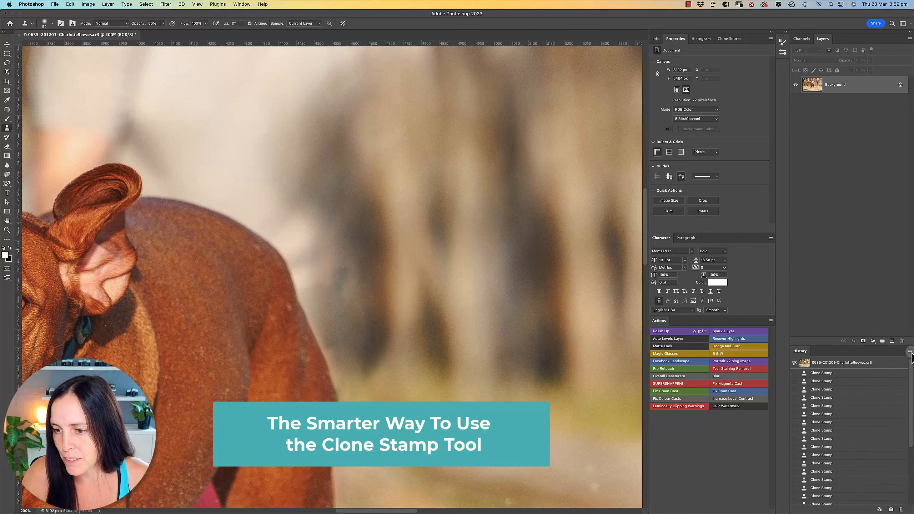
{"action": "left_click", "coordinate": [838, 362]}
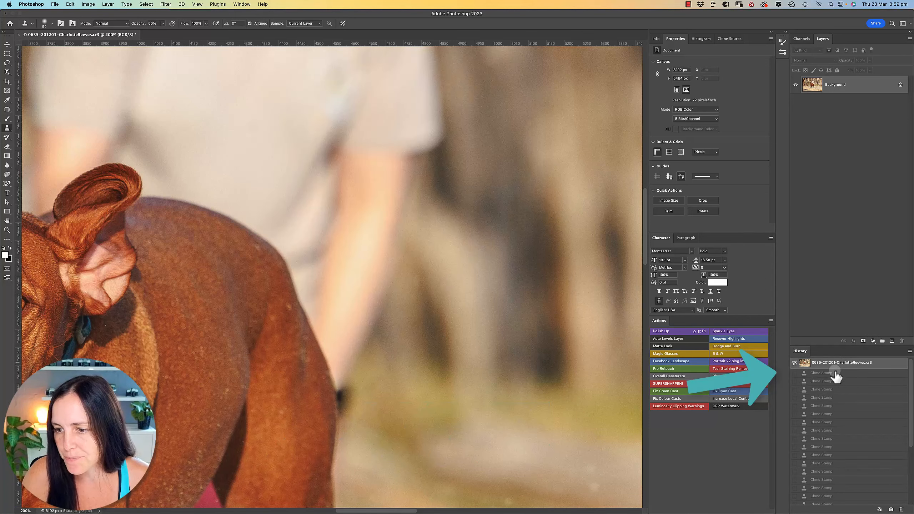
{"action": "left_click", "coordinate": [322, 312], "text": "alt"}
{"action": "left_click_drag", "start_coordinate": [355, 318], "coordinate": [382, 307]}
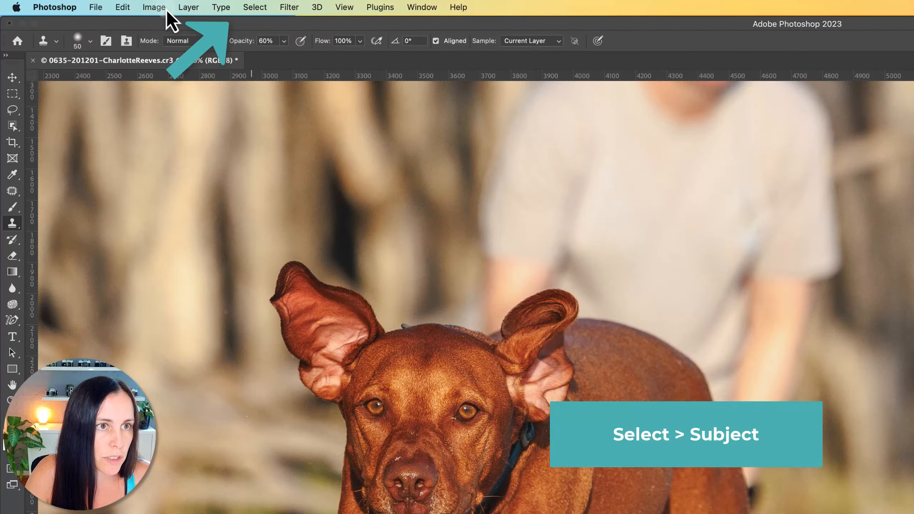
Step: Select the dog with Select Subject and invert the selection so that it covers the background
{"action": "left_click", "coordinate": [255, 7]}
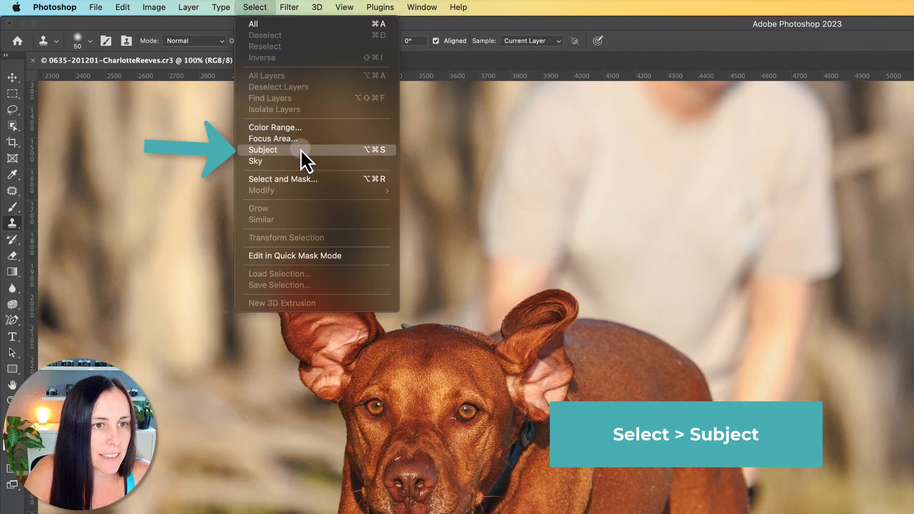
{"action": "left_click", "coordinate": [301, 151]}
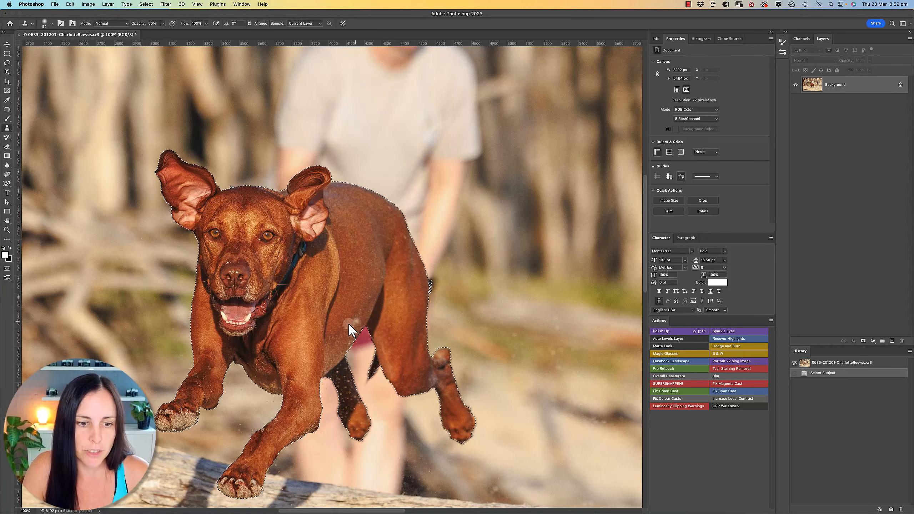
{"action": "left_click_drag", "start_coordinate": [318, 337], "coordinate": [391, 289]}
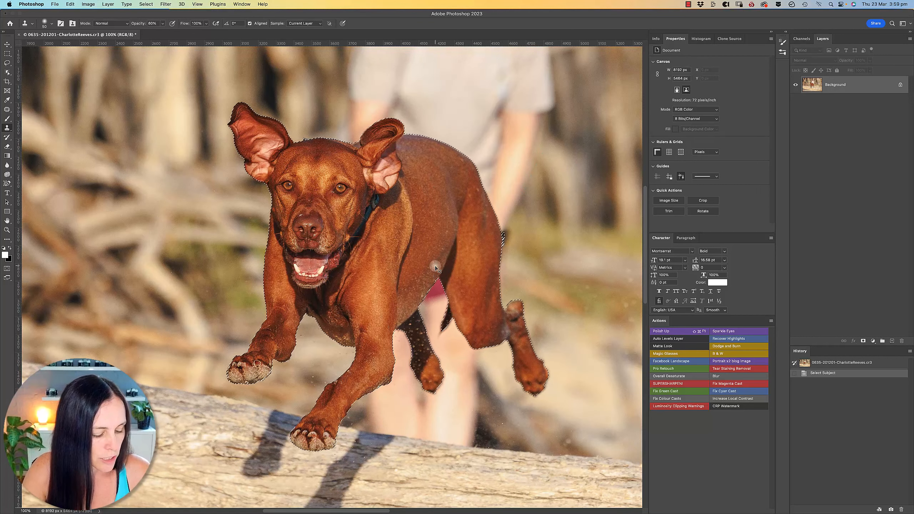
{"action": "key", "text": "shift+super+i"}
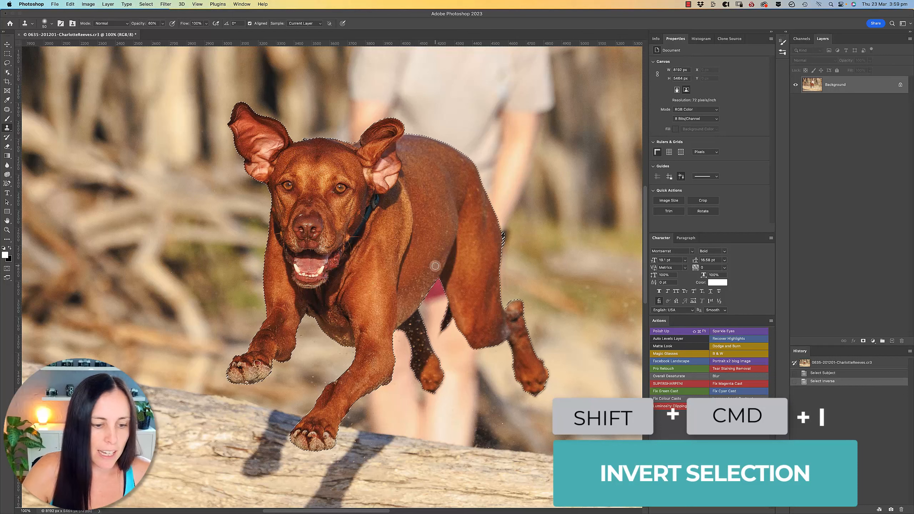
Step: Examine the inverted selection across the whole photo and up close where the dog's rump meets the person's arm
{"action": "left_click", "coordinate": [390, 249], "text": "alt"}
{"action": "left_click", "coordinate": [389, 248], "text": "alt"}
{"action": "left_click", "coordinate": [389, 248], "text": "alt"}
{"action": "left_click_drag", "start_coordinate": [314, 288], "coordinate": [390, 251]}
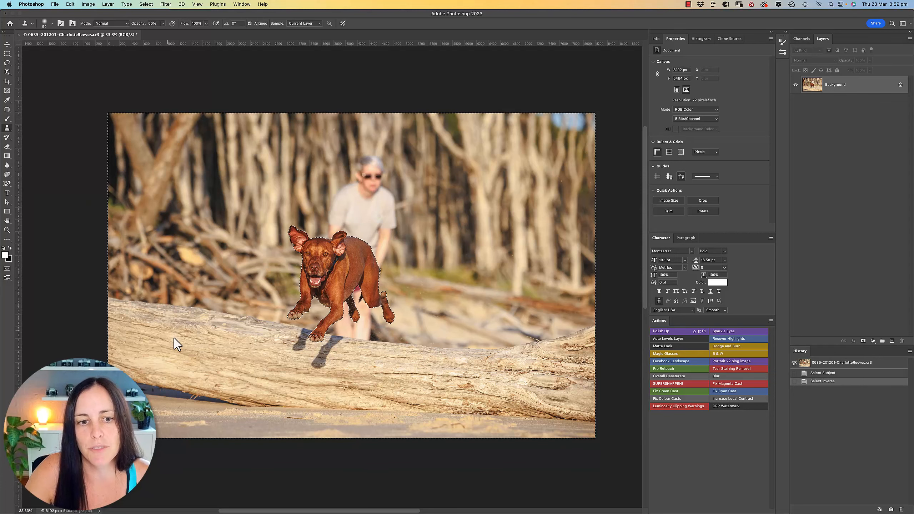
{"action": "left_click", "coordinate": [358, 254]}
{"action": "left_click", "coordinate": [358, 273]}
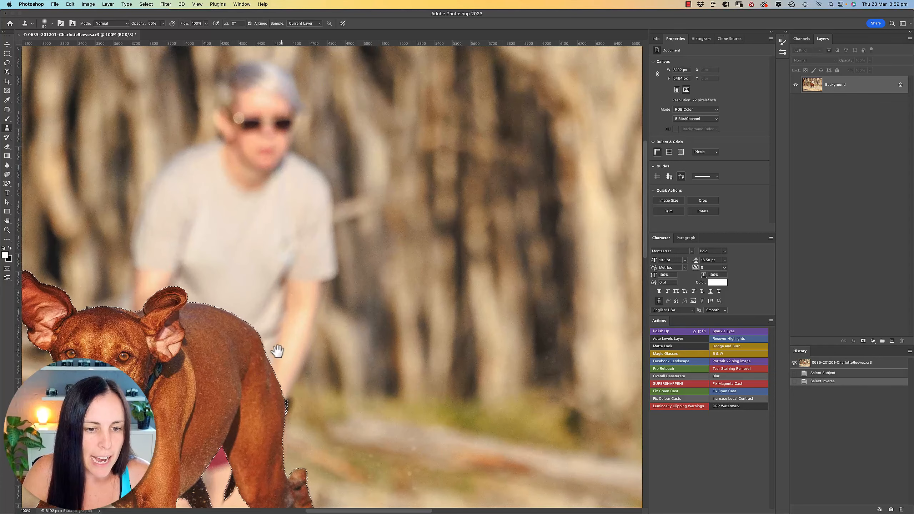
{"action": "left_click", "coordinate": [284, 355]}
{"action": "left_click_drag", "start_coordinate": [284, 354], "coordinate": [244, 274]}
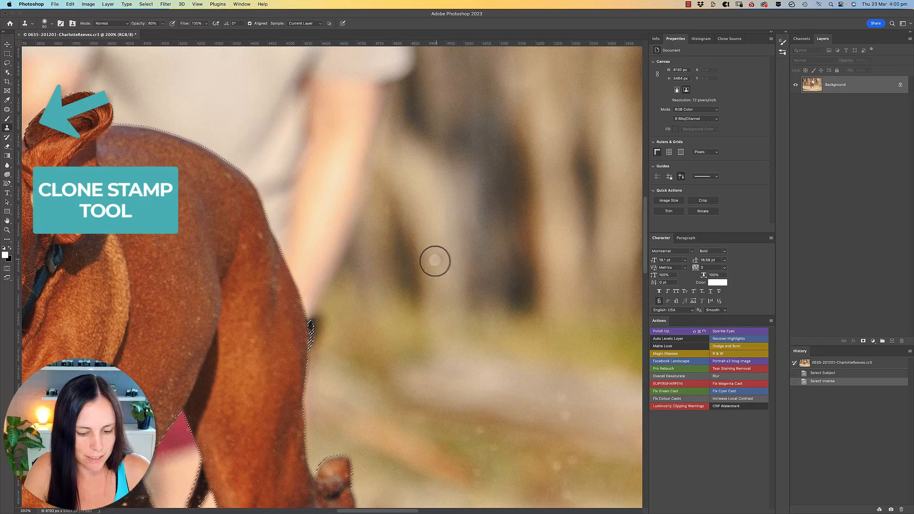
Step: Enlarge the Clone Stamp brush to 200, sample the background, and clone over the person's hand and forearm beside the dog's rump
{"action": "key", "text": "bracketright"}
{"action": "key", "text": "bracketright"}
{"action": "key", "text": "bracketright"}
{"action": "key", "text": "bracketright"}
{"action": "key", "text": "bracketright"}
{"action": "key", "text": "bracketright"}
{"action": "key", "text": "bracketright"}
{"action": "key", "text": "bracketright"}
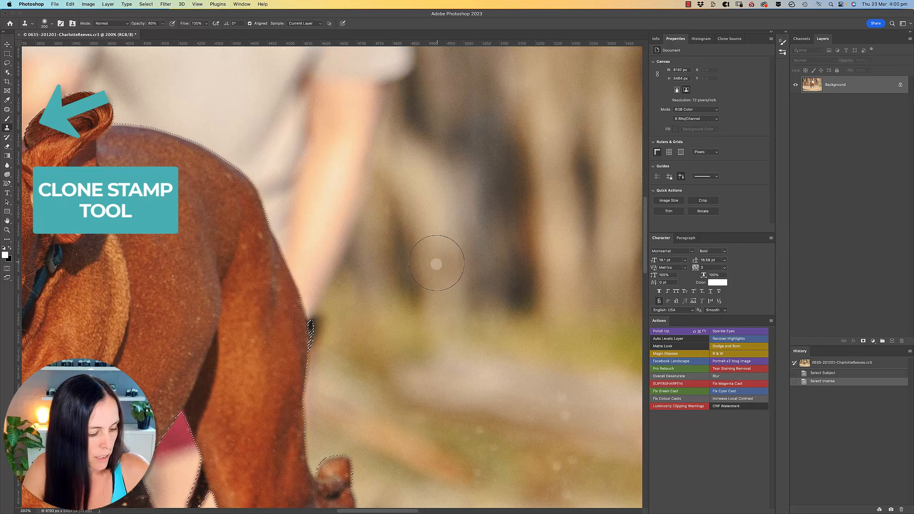
{"action": "left_click", "coordinate": [467, 285], "text": "alt"}
{"action": "mouse_move", "coordinate": [317, 298]}
{"action": "left_mouse_down"}
{"action": "mouse_move", "coordinate": [317, 286]}
{"action": "mouse_move", "coordinate": [309, 307]}
{"action": "left_mouse_up"}
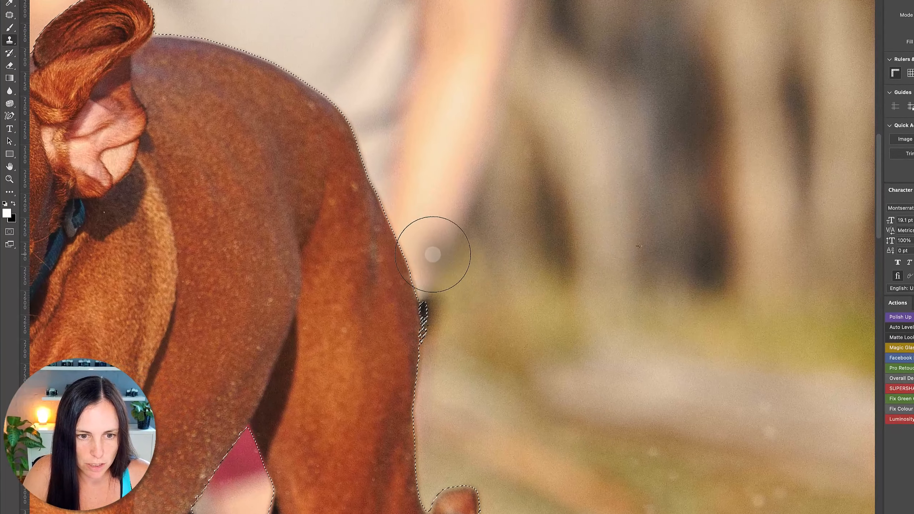
{"action": "mouse_move", "coordinate": [421, 284]}
{"action": "left_mouse_down"}
{"action": "mouse_move", "coordinate": [394, 272]}
{"action": "mouse_move", "coordinate": [395, 255]}
{"action": "mouse_move", "coordinate": [419, 274]}
{"action": "mouse_move", "coordinate": [375, 185]}
{"action": "mouse_move", "coordinate": [378, 201]}
{"action": "mouse_move", "coordinate": [404, 162]}
{"action": "mouse_move", "coordinate": [432, 212]}
{"action": "mouse_move", "coordinate": [473, 213]}
{"action": "left_mouse_up"}
{"action": "left_click", "coordinate": [612, 223], "text": "alt"}
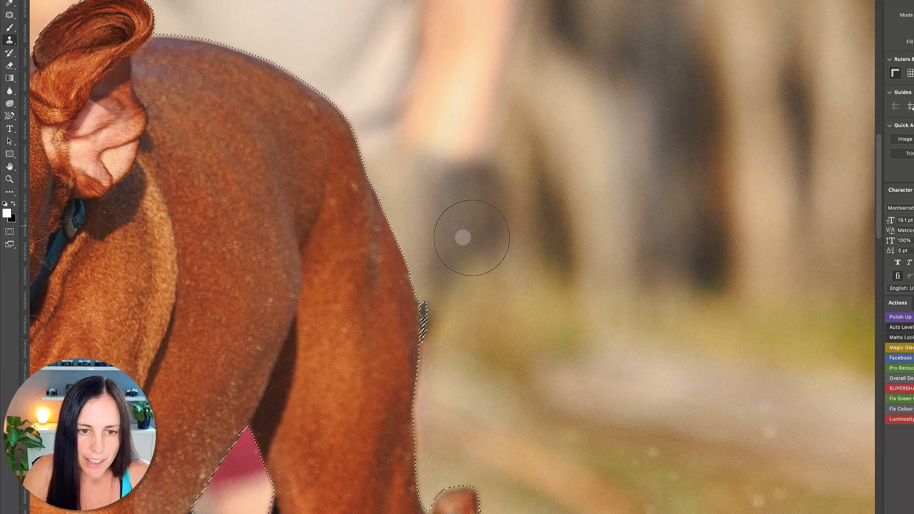
{"action": "mouse_move", "coordinate": [378, 191]}
{"action": "left_mouse_down"}
{"action": "mouse_move", "coordinate": [433, 271]}
{"action": "mouse_move", "coordinate": [367, 135]}
{"action": "mouse_move", "coordinate": [436, 145]}
{"action": "left_mouse_up"}
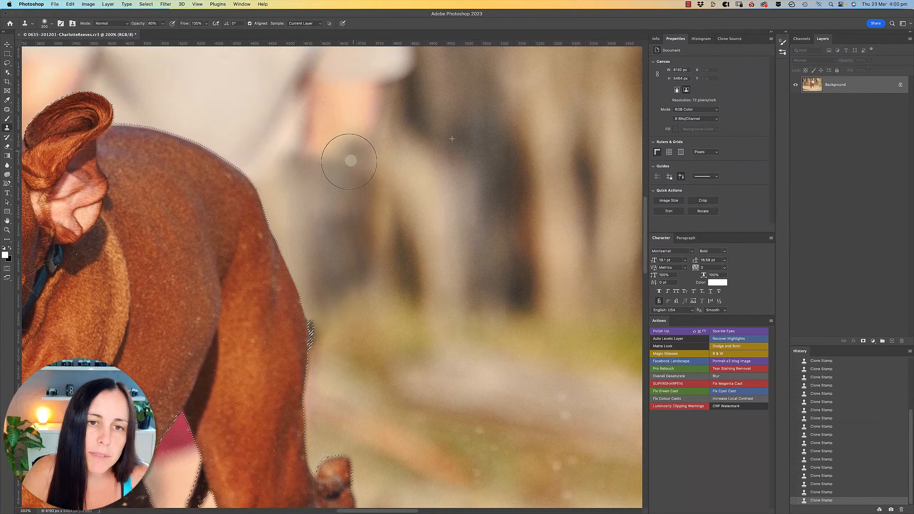
Step: Enlarge the brush to 400, resample the trees, and clone out the remaining arm and lower shirt above the dog's back
{"action": "key", "text": "bracketright"}
{"action": "key", "text": "bracketright"}
{"action": "key", "text": "bracketright"}
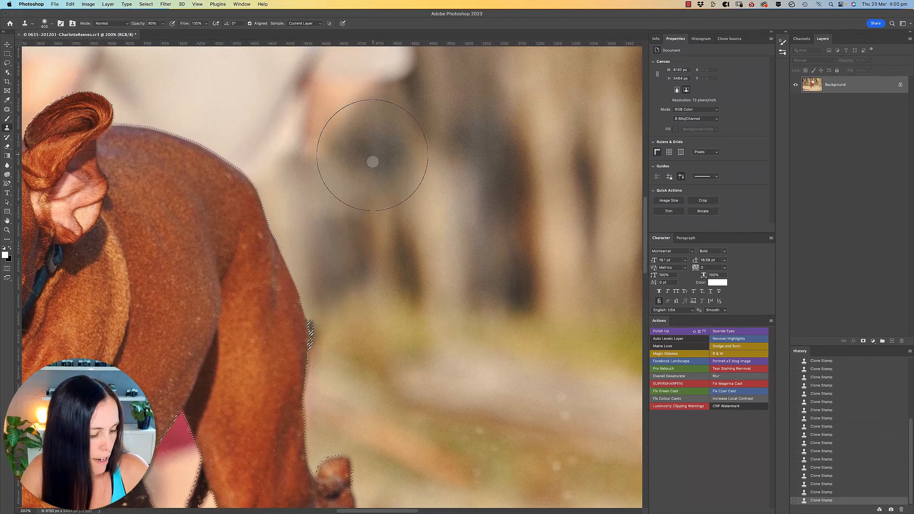
{"action": "mouse_move", "coordinate": [328, 155]}
{"action": "left_mouse_down"}
{"action": "mouse_move", "coordinate": [283, 150]}
{"action": "mouse_move", "coordinate": [260, 172]}
{"action": "mouse_move", "coordinate": [270, 161]}
{"action": "mouse_move", "coordinate": [337, 286]}
{"action": "left_mouse_up"}
{"action": "scroll", "coordinate": [435, 271], "scroll_direction": "up", "scroll_amount": 5}
{"action": "scroll", "coordinate": [435, 272], "scroll_direction": "left", "scroll_amount": 3}
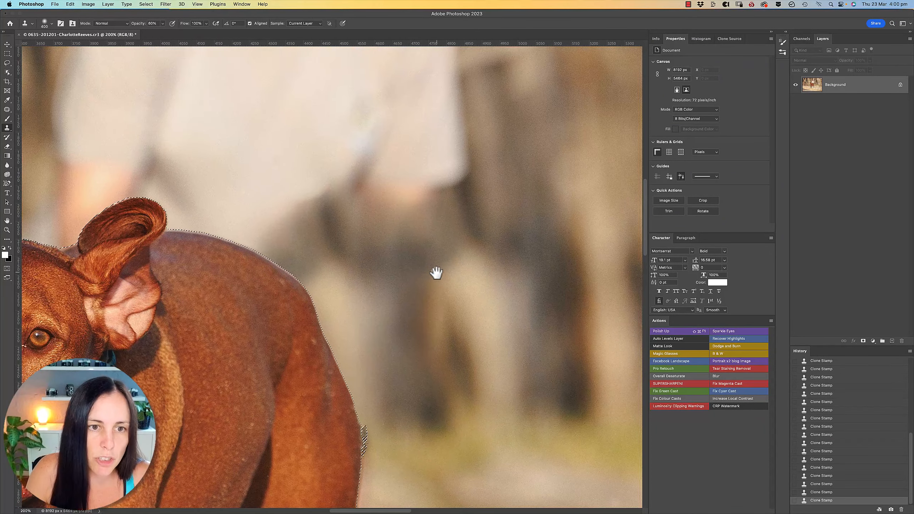
{"action": "left_click", "coordinate": [454, 261], "text": "alt"}
{"action": "mouse_move", "coordinate": [282, 254]}
{"action": "left_mouse_down"}
{"action": "mouse_move", "coordinate": [245, 212]}
{"action": "mouse_move", "coordinate": [320, 208]}
{"action": "mouse_move", "coordinate": [373, 241]}
{"action": "left_mouse_up"}
{"action": "scroll", "coordinate": [418, 255], "scroll_direction": "down", "scroll_amount": 5}
{"action": "scroll", "coordinate": [418, 255], "scroll_direction": "left", "scroll_amount": 3}
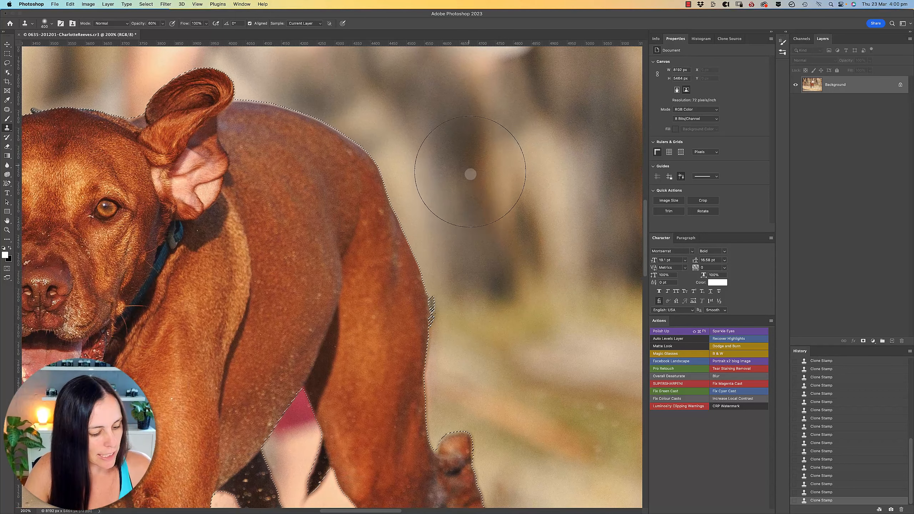
Step: Clear the selection and examine the cloned edge along the dog's back and rump up close
{"action": "key", "text": "super+d"}
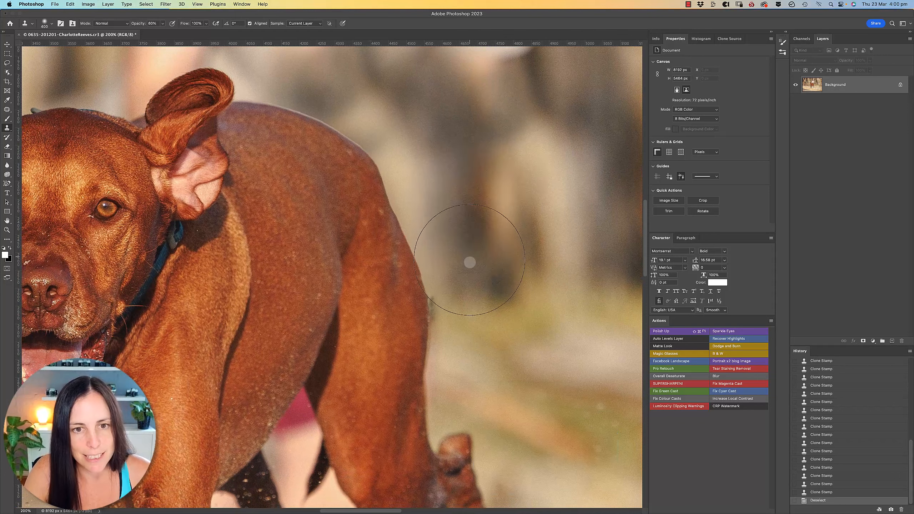
{"action": "left_click", "coordinate": [398, 283], "text": "super"}
{"action": "left_click", "coordinate": [398, 282], "text": "super"}
{"action": "left_click_drag", "start_coordinate": [295, 231], "coordinate": [490, 346]}
{"action": "left_click_drag", "start_coordinate": [366, 224], "coordinate": [377, 285]}
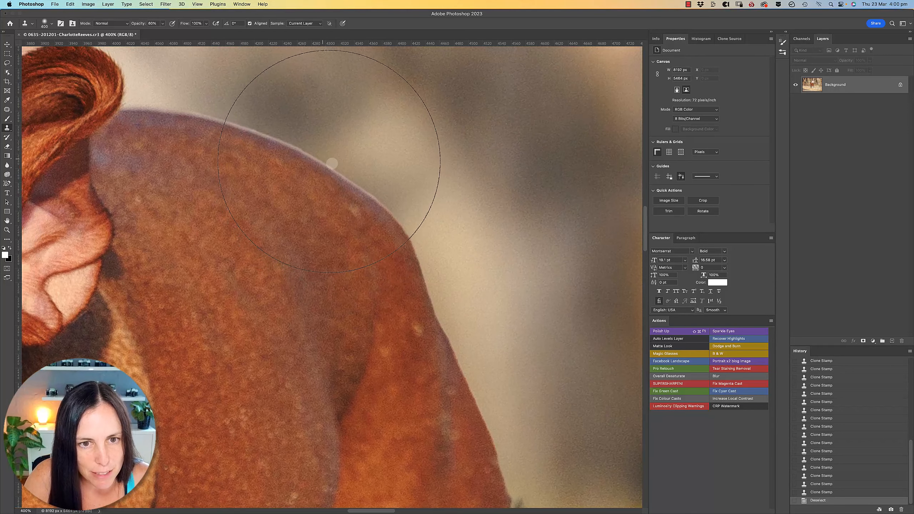
{"action": "left_click_drag", "start_coordinate": [474, 363], "coordinate": [425, 195]}
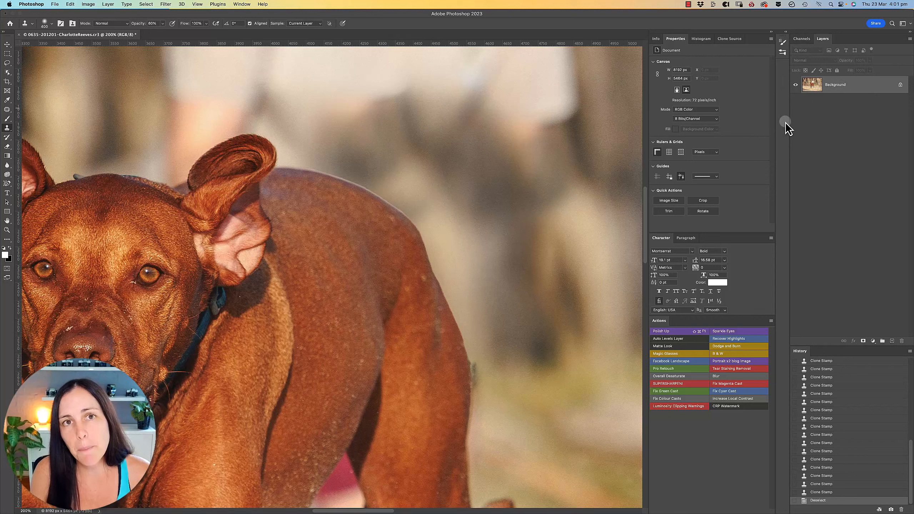
Step: Return the photo to its originally opened state, discarding the selections and all clone strokes
{"action": "left_click_drag", "start_coordinate": [912, 456], "coordinate": [912, 371]}
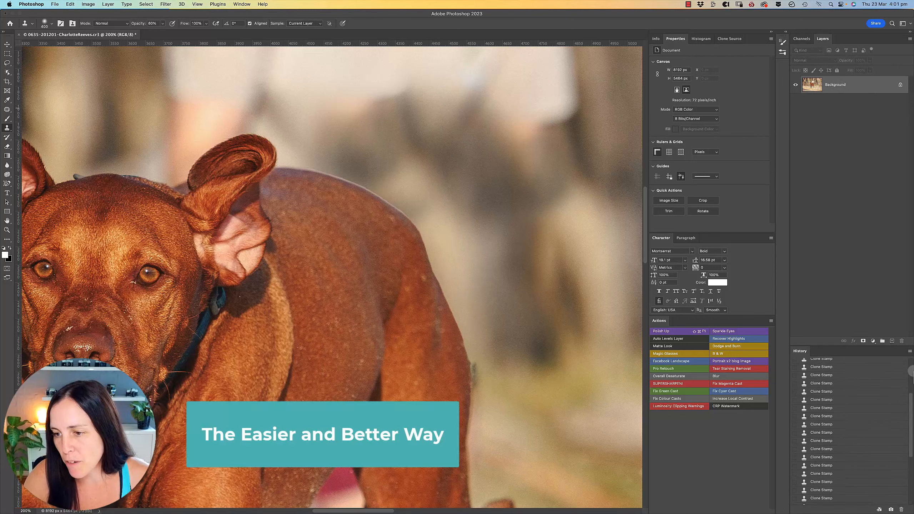
{"action": "left_click", "coordinate": [868, 371]}
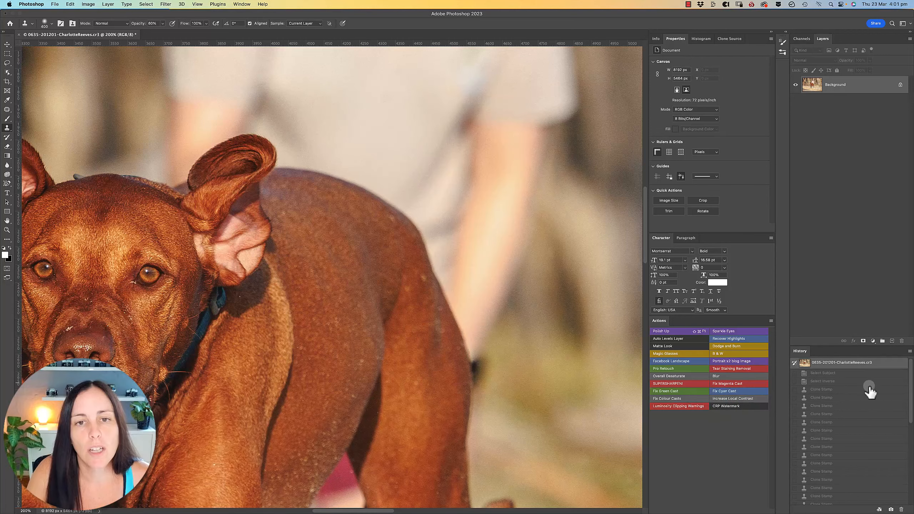
{"action": "left_click", "coordinate": [313, 277], "text": "alt"}
{"action": "left_click", "coordinate": [313, 277], "text": "alt"}
{"action": "left_click_drag", "start_coordinate": [315, 343], "coordinate": [354, 327]}
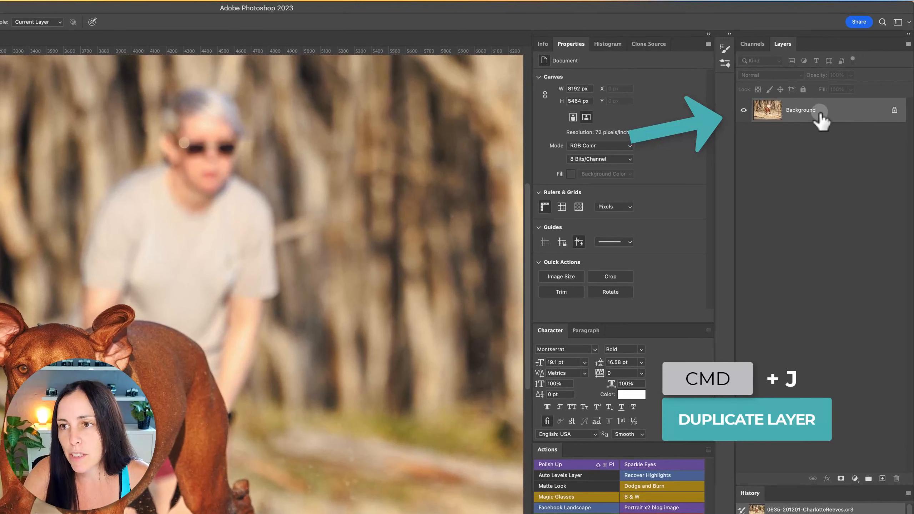
Step: Duplicate the Background layer and rename the copy as Subject
{"action": "left_click_drag", "start_coordinate": [818, 115], "coordinate": [882, 478]}
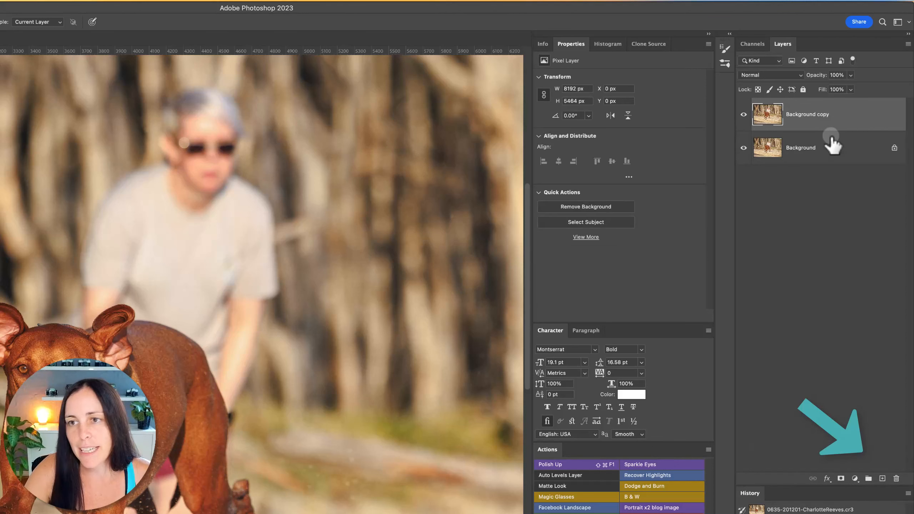
{"action": "double_click", "coordinate": [805, 115]}
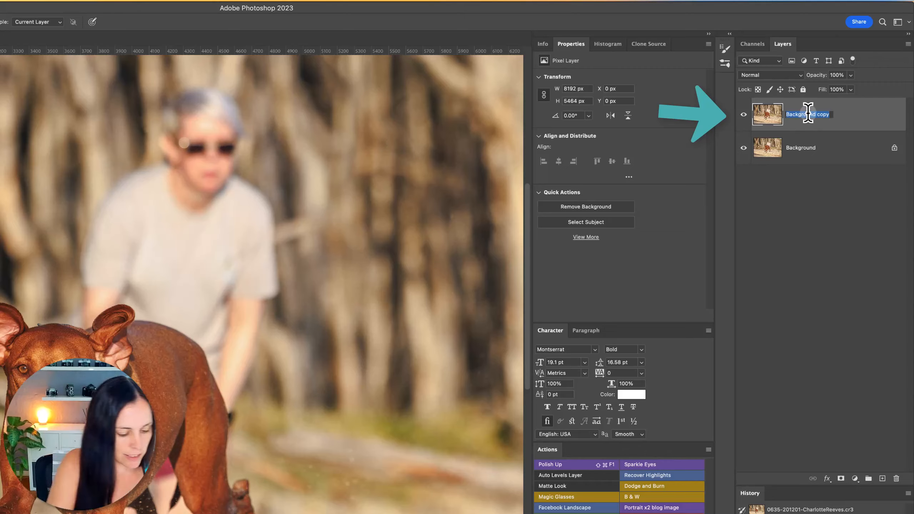
{"action": "type", "text": "Subject"}
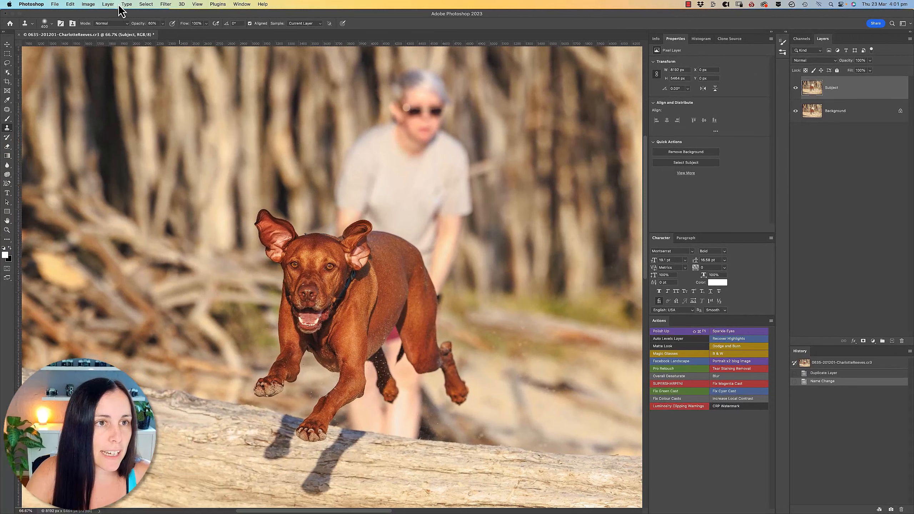
Step: Select the dog with Select Subject and add a layer mask from that selection to the Subject layer
{"action": "key", "text": "ctrl+super+s"}
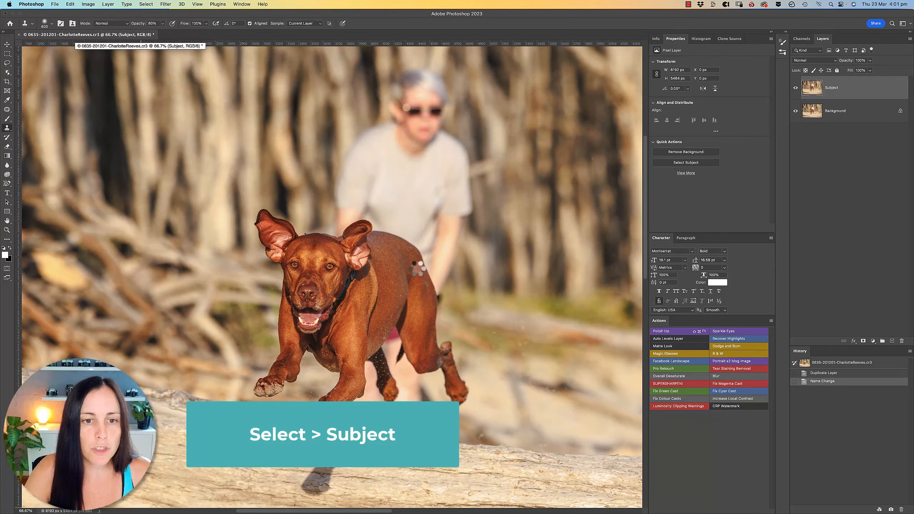
{"action": "scroll", "coordinate": [361, 263], "scroll_direction": "down", "scroll_amount": 5}
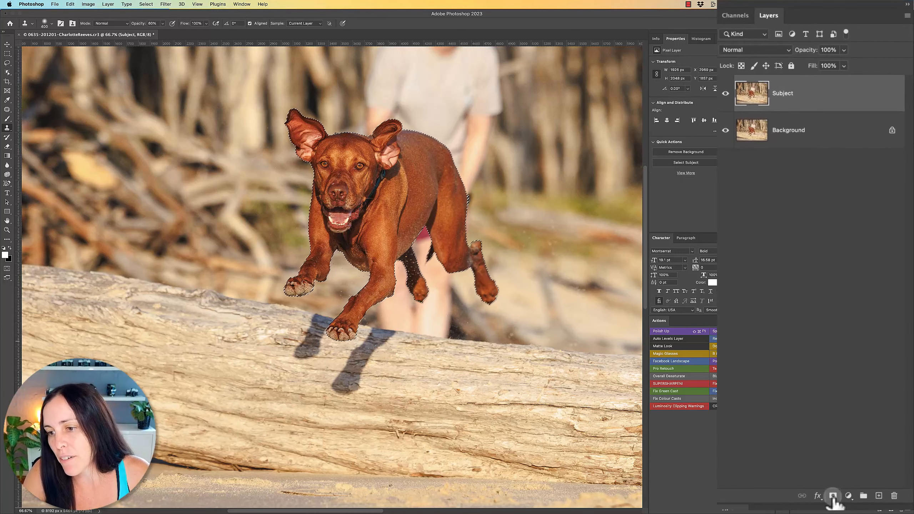
{"action": "left_click", "coordinate": [833, 500]}
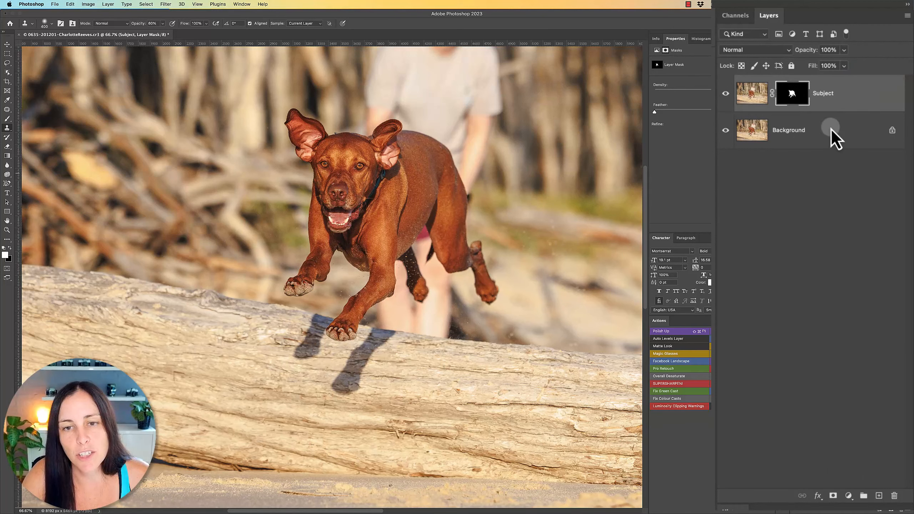
Step: Inspect the cut-out dog by toggling the visibility of the Background and Subject layers
{"action": "left_click", "coordinate": [726, 130]}
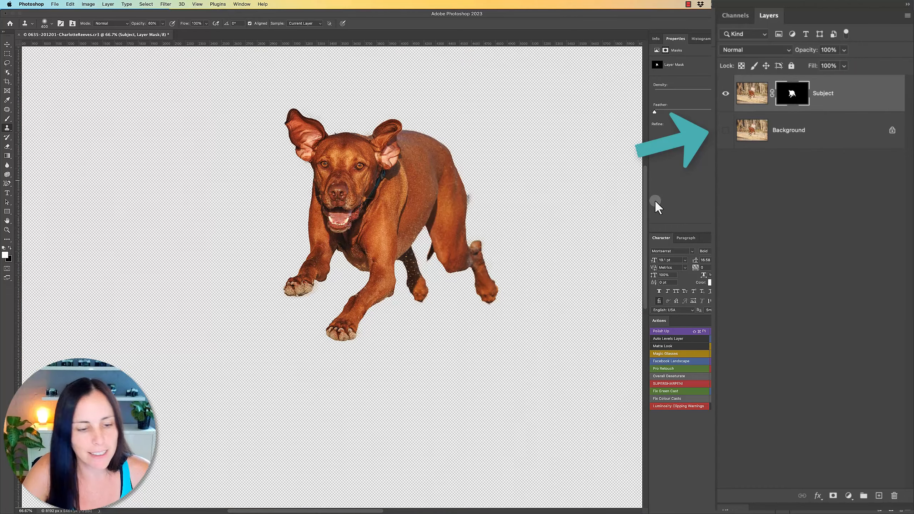
{"action": "left_click", "coordinate": [374, 256], "text": "alt"}
{"action": "left_click", "coordinate": [381, 263], "text": "alt"}
{"action": "left_click_drag", "start_coordinate": [377, 278], "coordinate": [409, 262]}
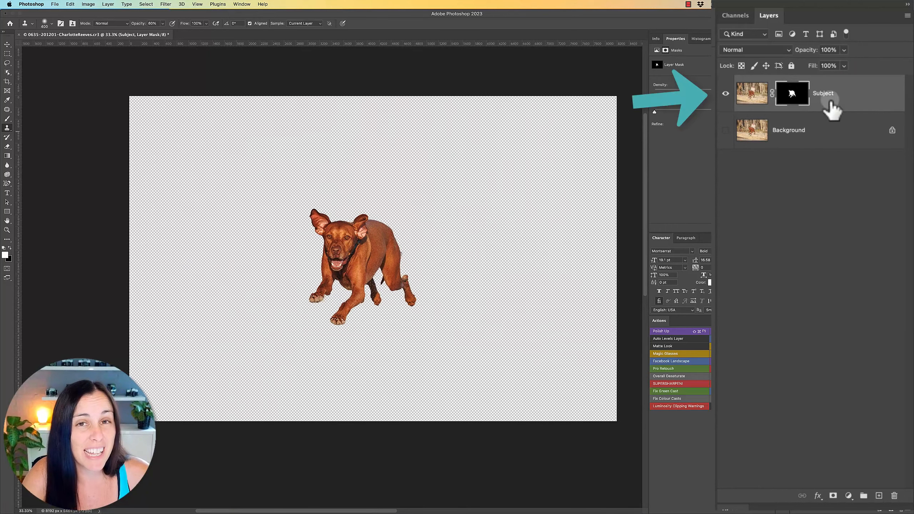
{"action": "left_click", "coordinate": [725, 129]}
{"action": "left_click", "coordinate": [725, 93]}
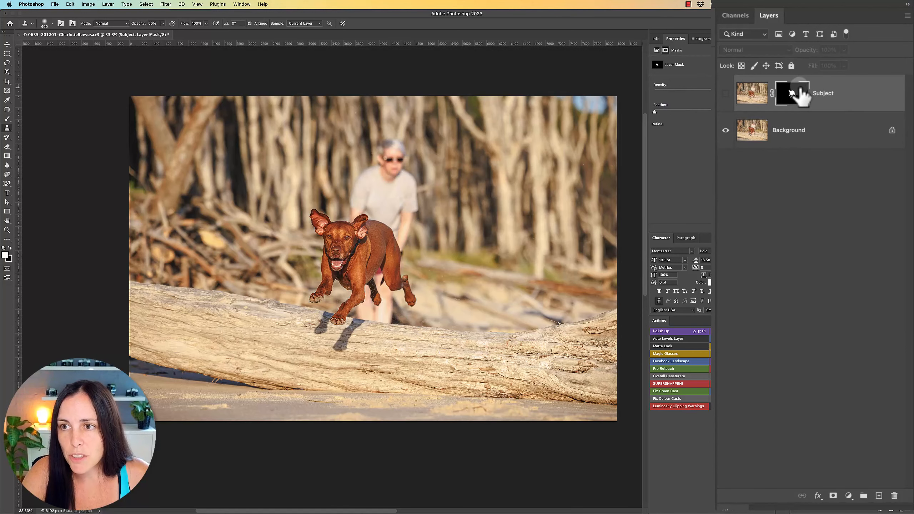
{"action": "left_click", "coordinate": [725, 93]}
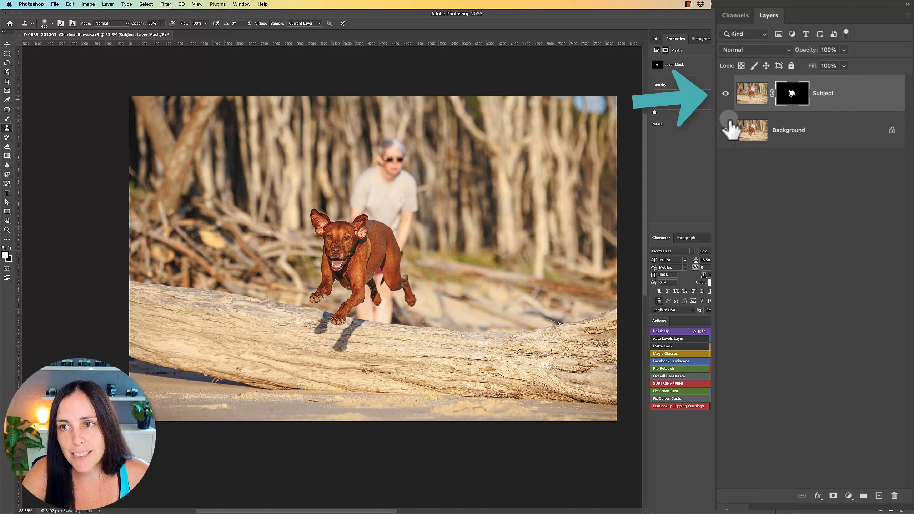
{"action": "left_click", "coordinate": [725, 93]}
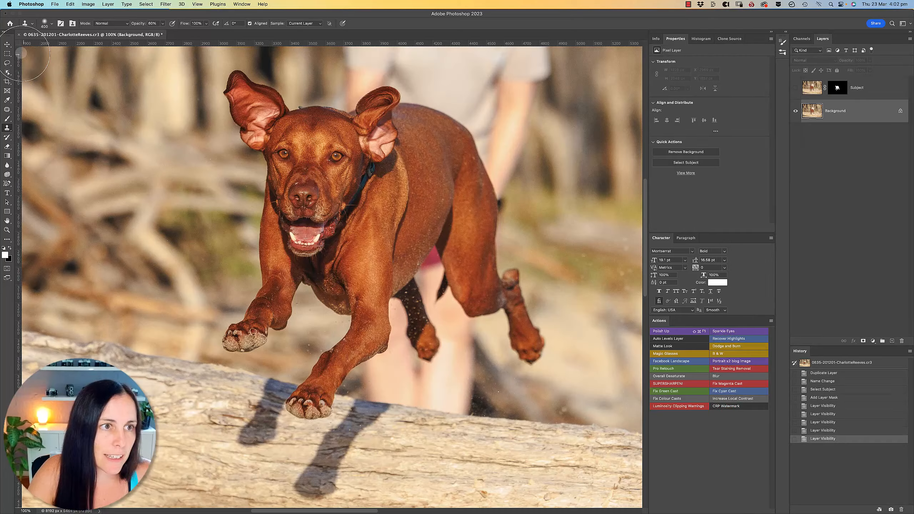
Step: Examine the area where the person's legs meet the dog's legs and the log, and make the Subject layer visible again
{"action": "key", "text": "v"}
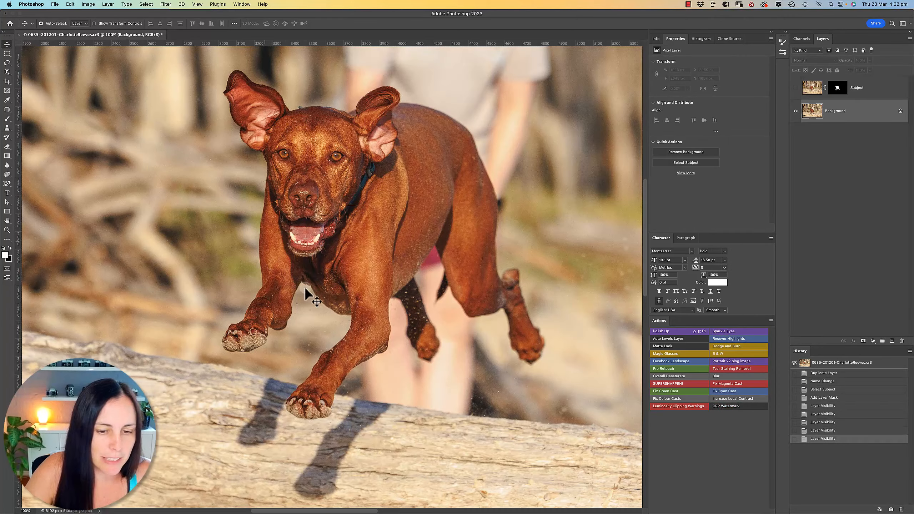
{"action": "left_click", "coordinate": [327, 343], "text": "super"}
{"action": "left_click_drag", "start_coordinate": [347, 347], "coordinate": [234, 343]}
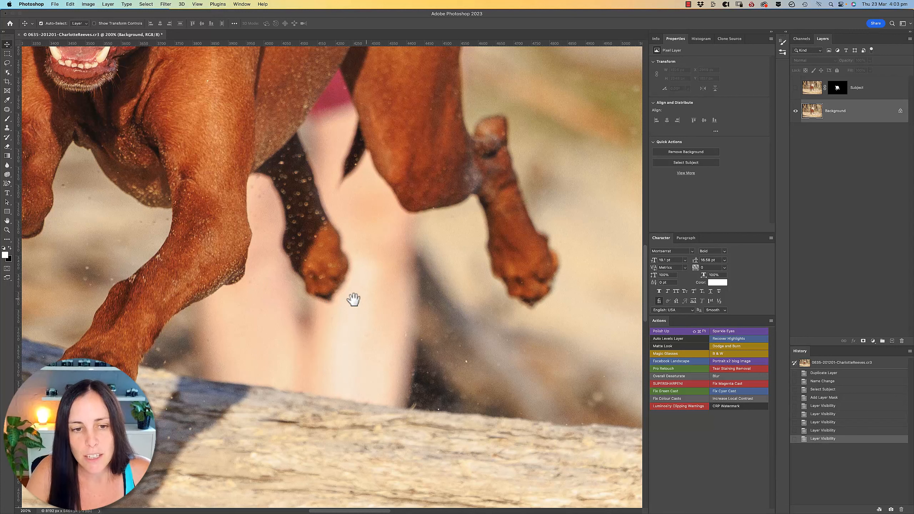
{"action": "left_click", "coordinate": [795, 87]}
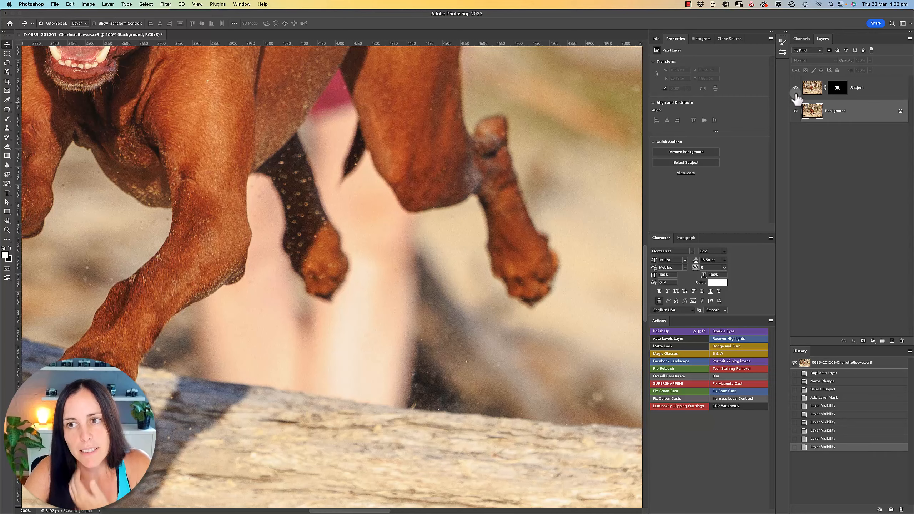
{"action": "left_click_drag", "start_coordinate": [358, 228], "coordinate": [418, 163]}
{"action": "left_click", "coordinate": [345, 253], "text": "alt"}
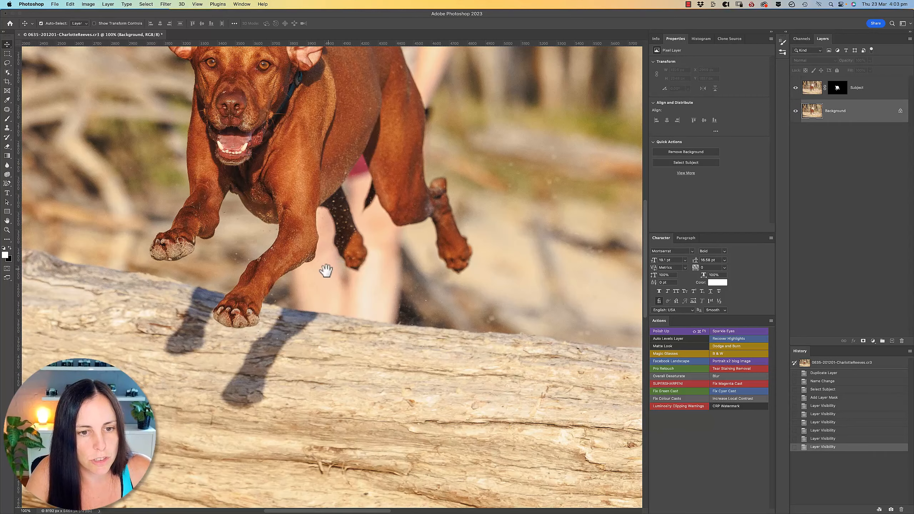
{"action": "left_click_drag", "start_coordinate": [327, 270], "coordinate": [339, 263]}
Step: Select the log area beneath the dog, including the shadows, using the Object Selection tool in Lasso mode, and check its upper edge
{"action": "left_click", "coordinate": [8, 74]}
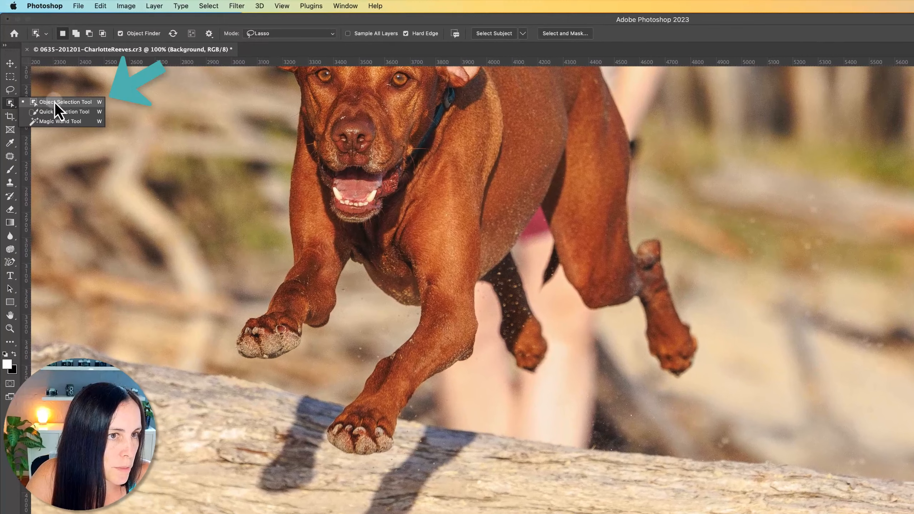
{"action": "left_click", "coordinate": [55, 104]}
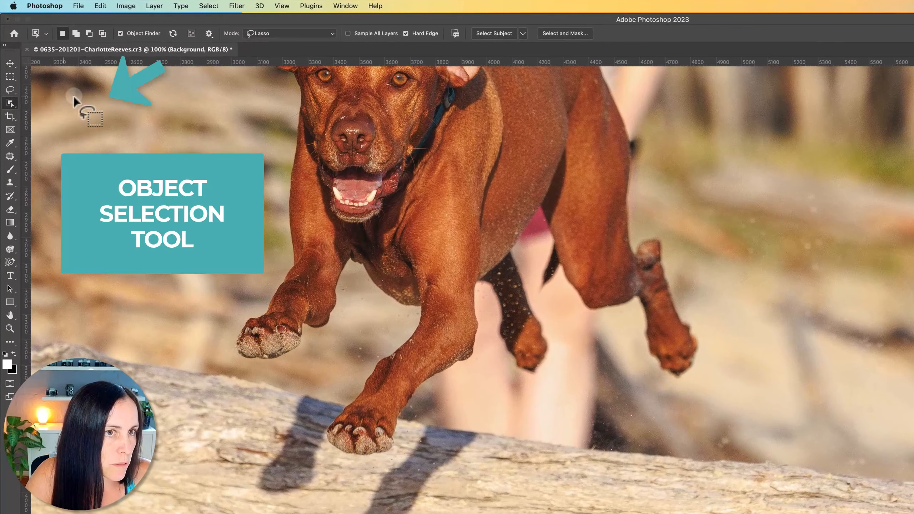
{"action": "left_click", "coordinate": [294, 35]}
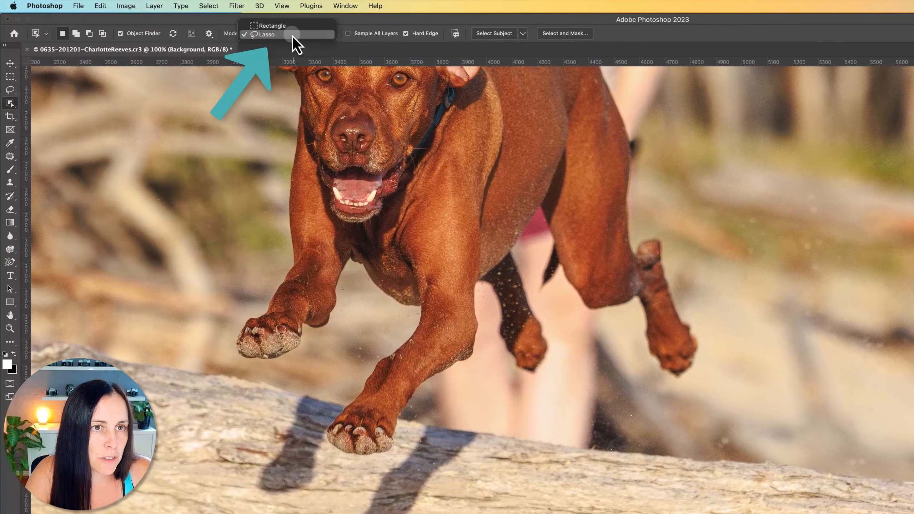
{"action": "left_click", "coordinate": [293, 35]}
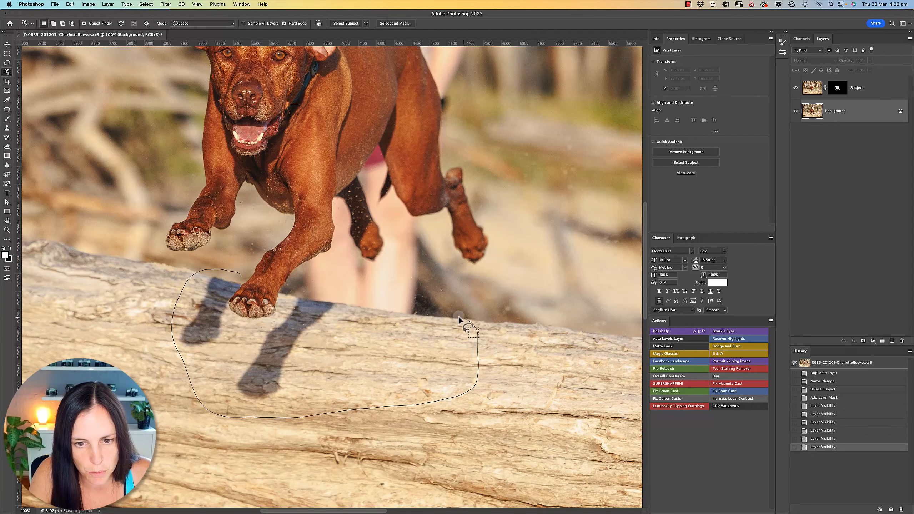
{"action": "mouse_move", "coordinate": [458, 318]}
{"action": "left_mouse_down"}
{"action": "mouse_move", "coordinate": [328, 302]}
{"action": "mouse_move", "coordinate": [231, 275]}
{"action": "left_mouse_up"}
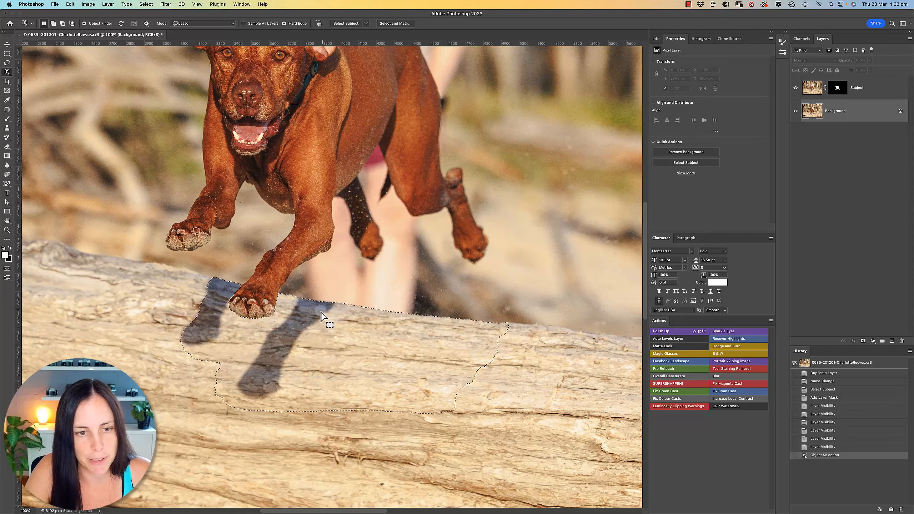
{"action": "left_click", "coordinate": [335, 316]}
{"action": "left_click", "coordinate": [334, 316]}
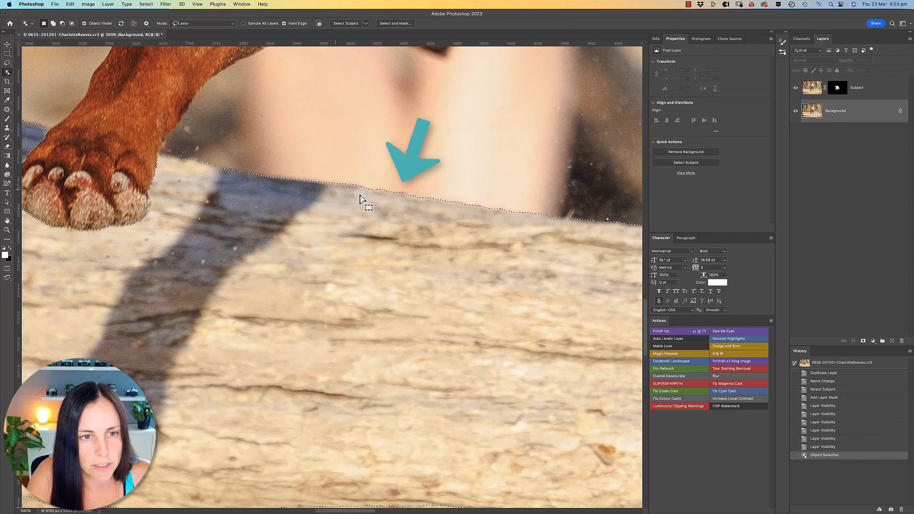
{"action": "left_click", "coordinate": [278, 262], "text": "alt"}
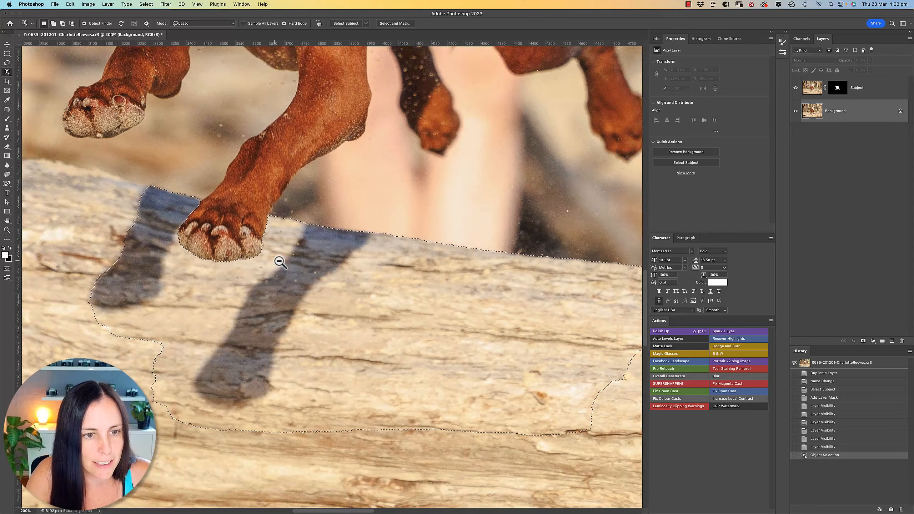
Step: Fill the selected log area with white on the Subject layer's mask, and clear the selection
{"action": "left_click", "coordinate": [284, 266], "text": "alt"}
{"action": "left_click_drag", "start_coordinate": [391, 308], "coordinate": [345, 341]}
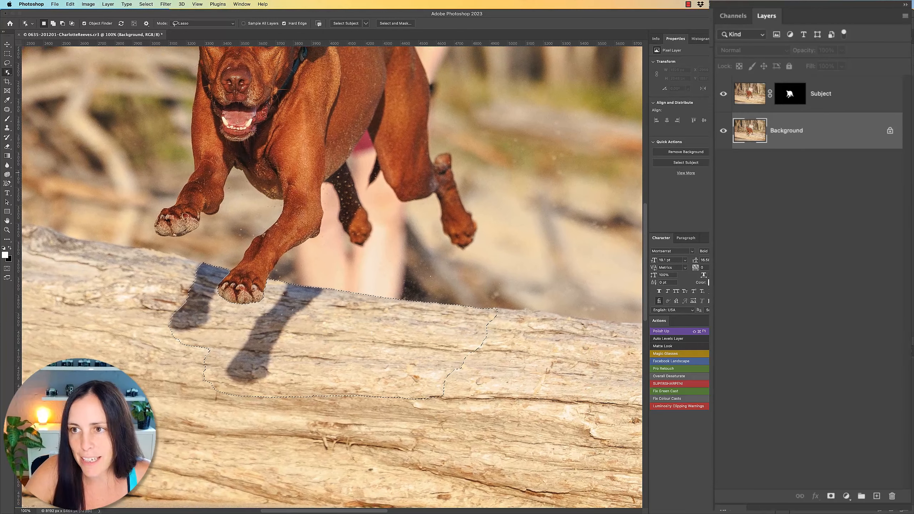
{"action": "left_click", "coordinate": [789, 93]}
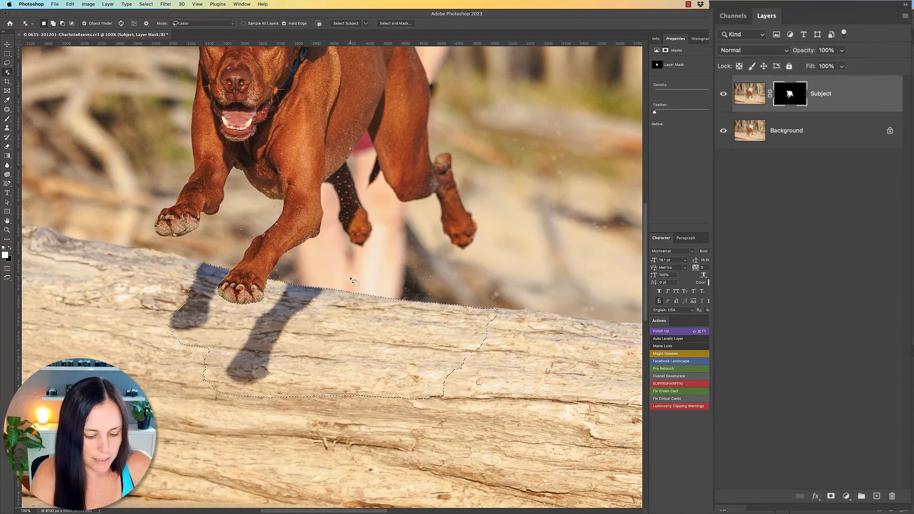
{"action": "key", "text": "alt+BackSpace"}
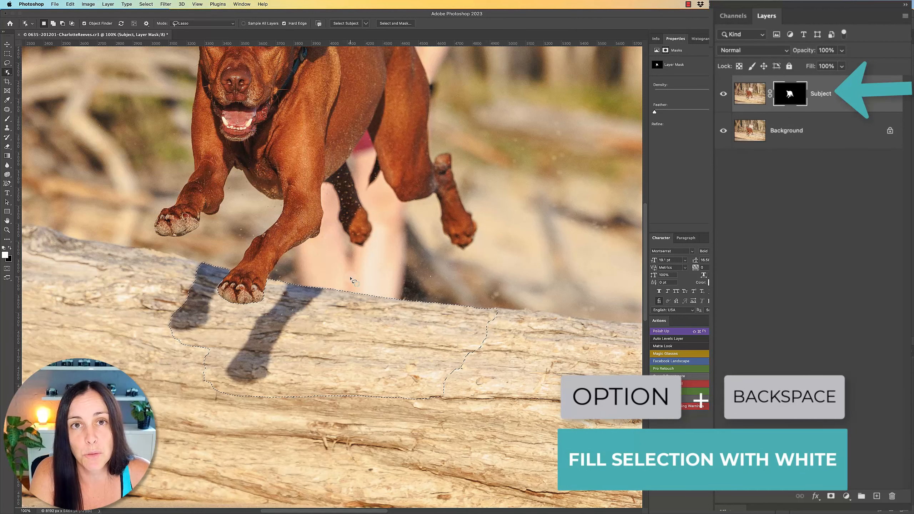
{"action": "key", "text": "alt+BackSpace"}
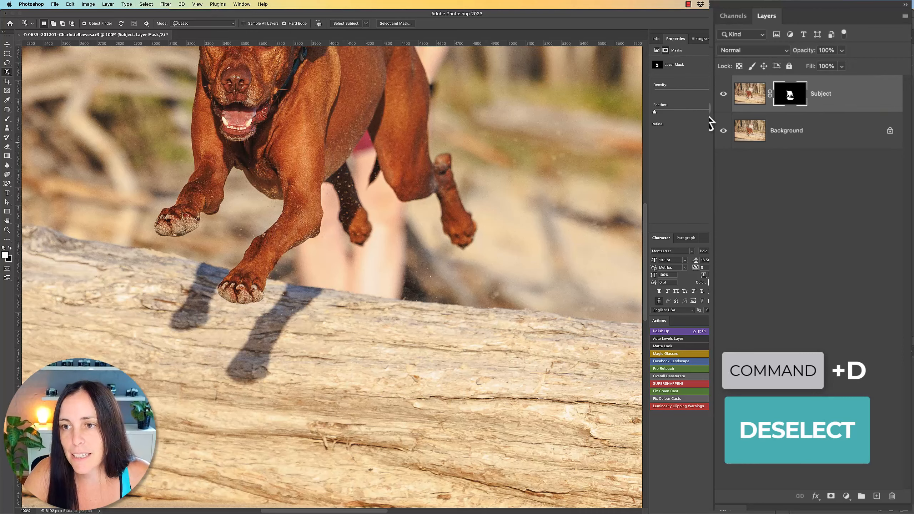
Step: Check the cut-out of the dog and log by hiding the Background layer, and show it again
{"action": "left_click", "coordinate": [723, 130]}
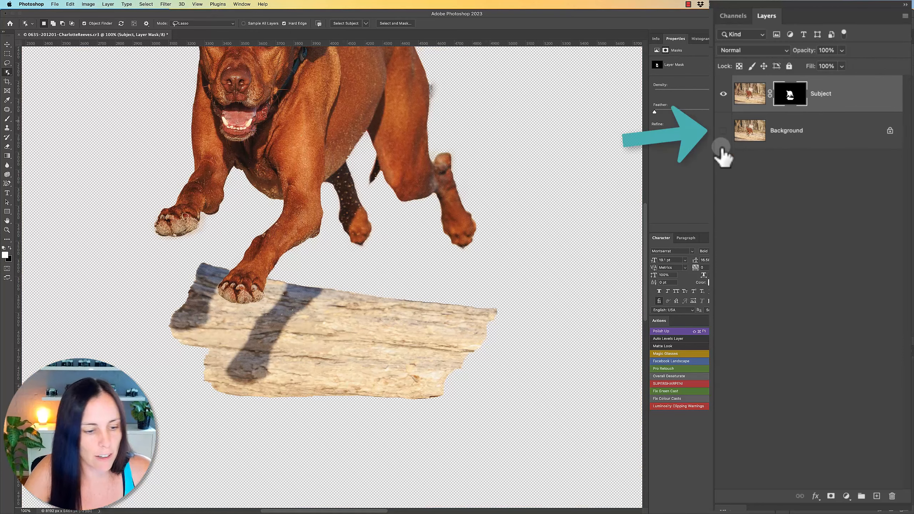
{"action": "left_click", "coordinate": [413, 234], "text": "alt"}
{"action": "left_click", "coordinate": [408, 237], "text": "alt"}
{"action": "left_click_drag", "start_coordinate": [371, 253], "coordinate": [496, 219]}
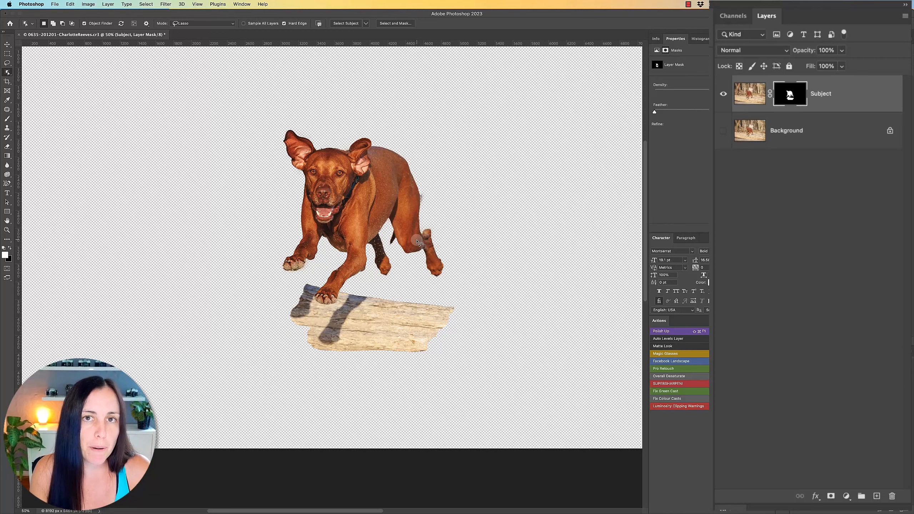
{"action": "left_click", "coordinate": [723, 131]}
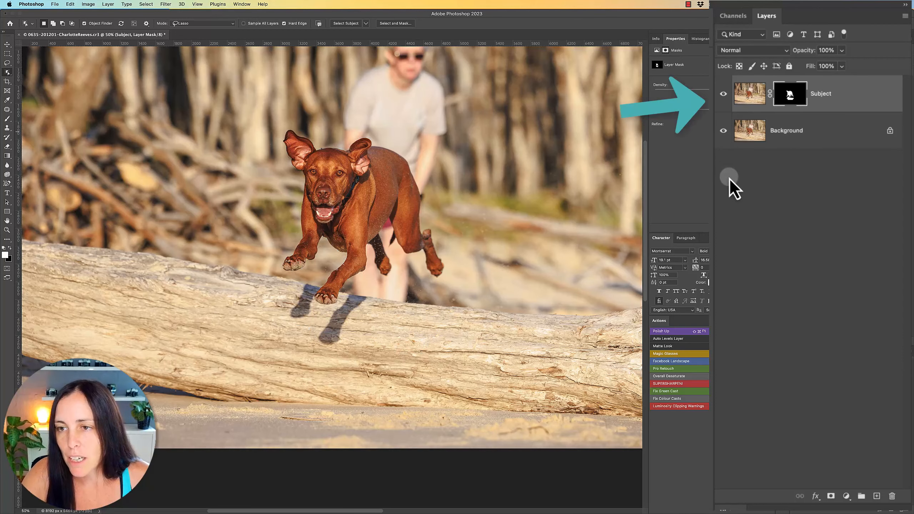
Step: Hide the Subject layer and draw a loose Lasso selection around the person and the dog, down to the log's upper edge
{"action": "left_click", "coordinate": [723, 95]}
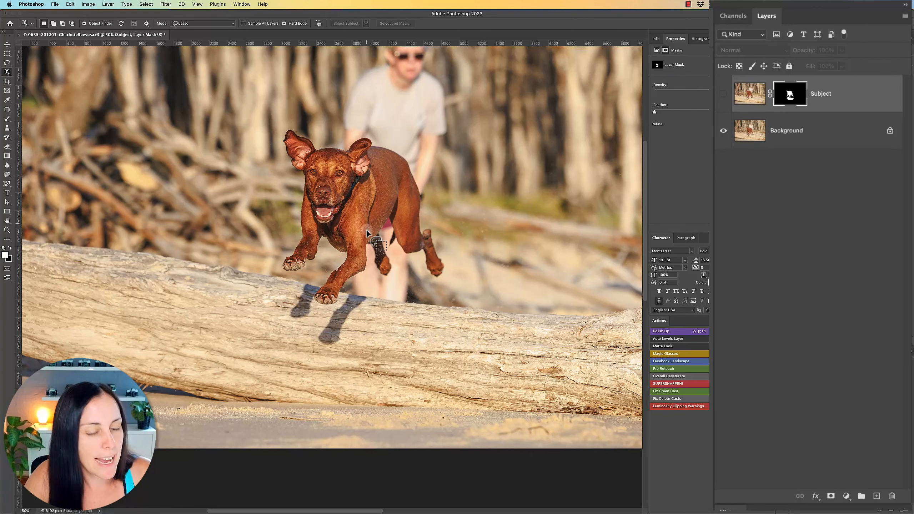
{"action": "left_click", "coordinate": [389, 206], "text": "super"}
{"action": "left_click_drag", "start_coordinate": [386, 200], "coordinate": [434, 236]}
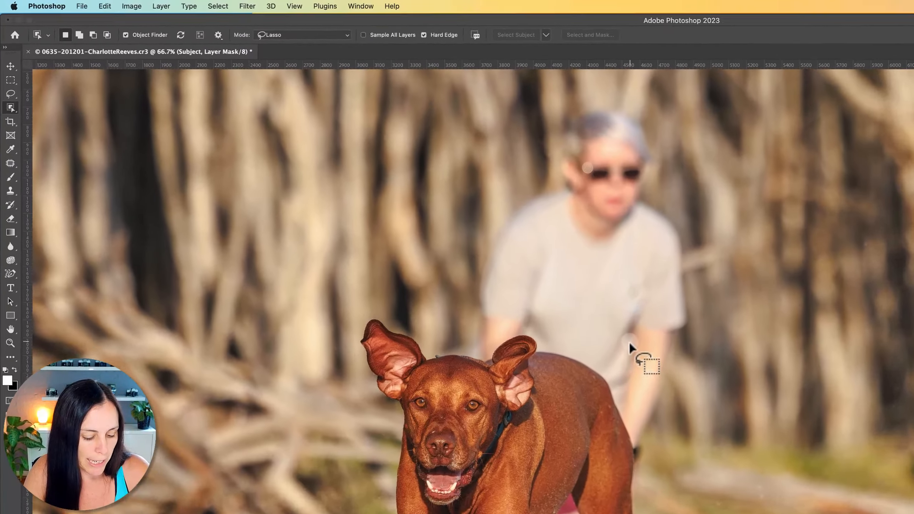
{"action": "key", "text": "l"}
{"action": "mouse_move", "coordinate": [494, 358]}
{"action": "left_mouse_down"}
{"action": "mouse_move", "coordinate": [505, 245]}
{"action": "mouse_move", "coordinate": [578, 204]}
{"action": "mouse_move", "coordinate": [584, 155]}
{"action": "left_mouse_up"}
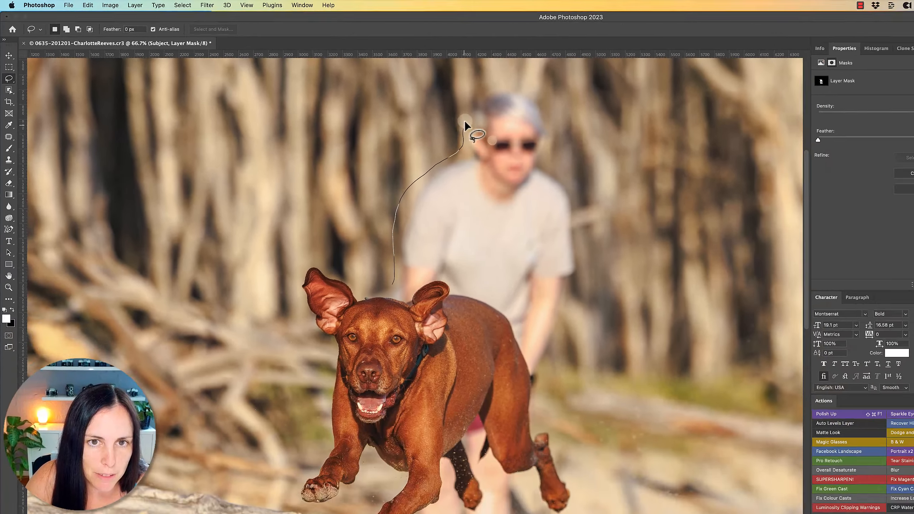
{"action": "left_click_drag", "start_coordinate": [464, 125], "coordinate": [505, 79]}
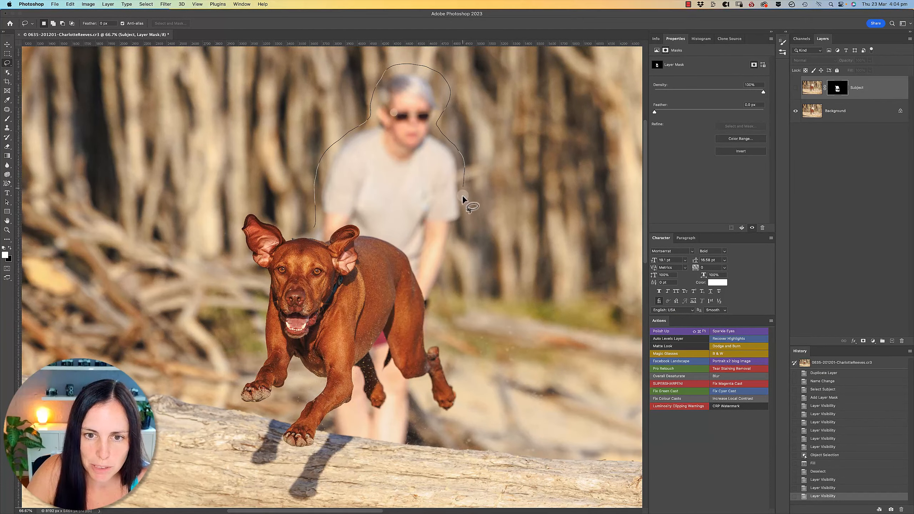
{"action": "left_click_drag", "start_coordinate": [454, 248], "coordinate": [441, 282]}
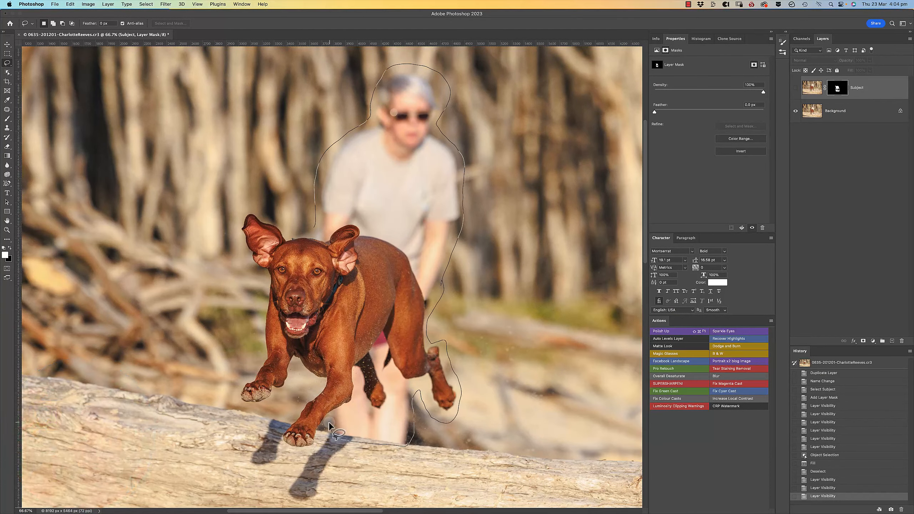
{"action": "left_click_drag", "start_coordinate": [227, 230], "coordinate": [314, 227]}
{"action": "mouse_move", "coordinate": [326, 391]}
{"action": "left_mouse_down"}
{"action": "mouse_move", "coordinate": [296, 451]}
{"action": "mouse_move", "coordinate": [339, 441]}
{"action": "mouse_move", "coordinate": [318, 441]}
{"action": "left_mouse_up"}
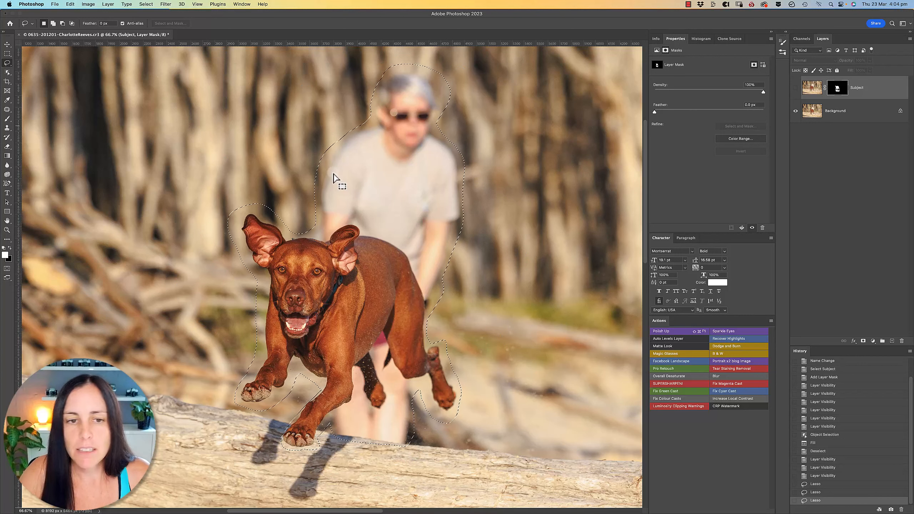
Step: Fill the selection on the Background layer using Content-Aware contents with Color Adaptation, Normal mode and 100% opacity
{"action": "left_click", "coordinate": [815, 114]}
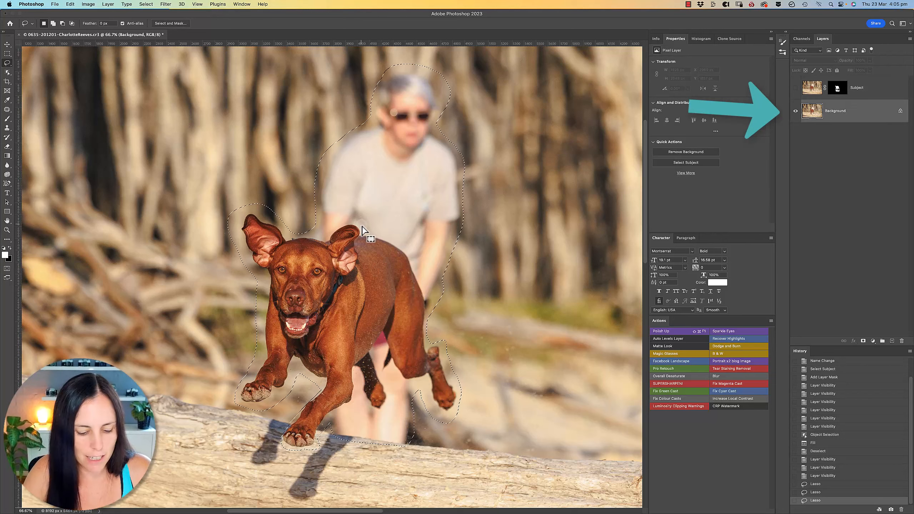
{"action": "key", "text": "BackSpace"}
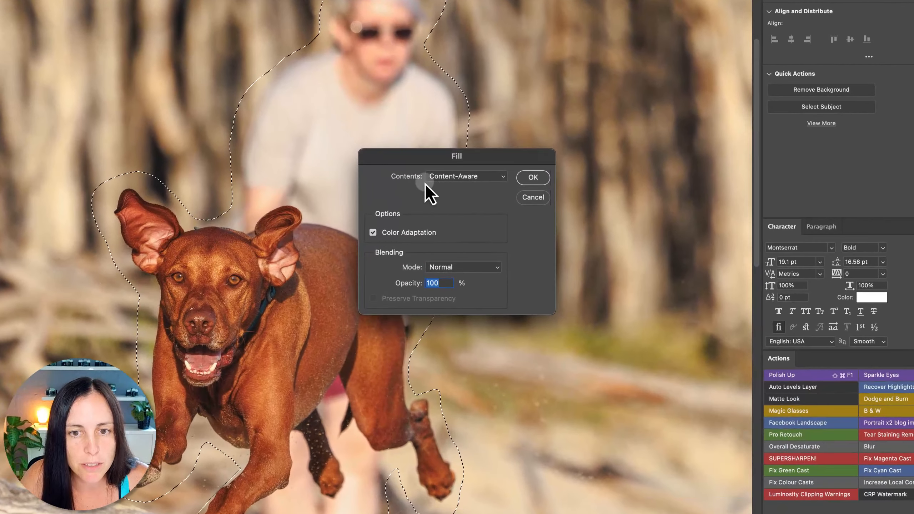
{"action": "left_click", "coordinate": [461, 180]}
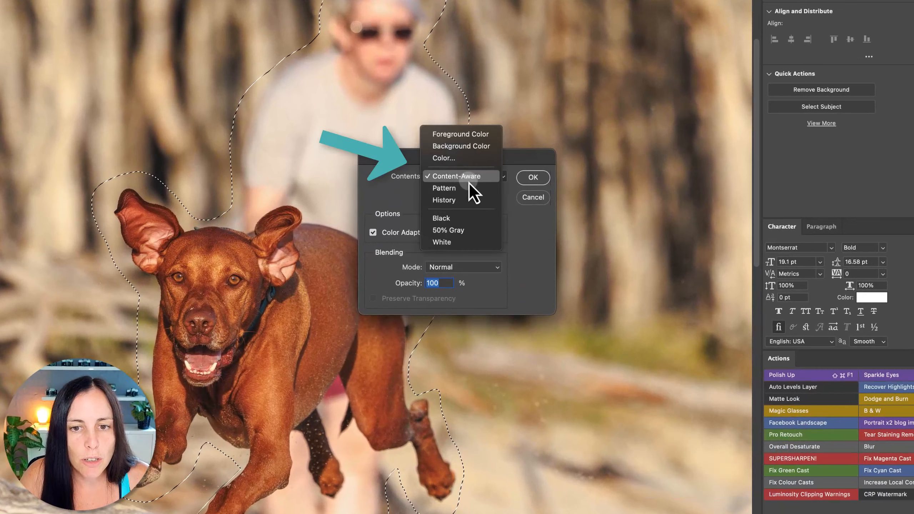
{"action": "left_click", "coordinate": [528, 218]}
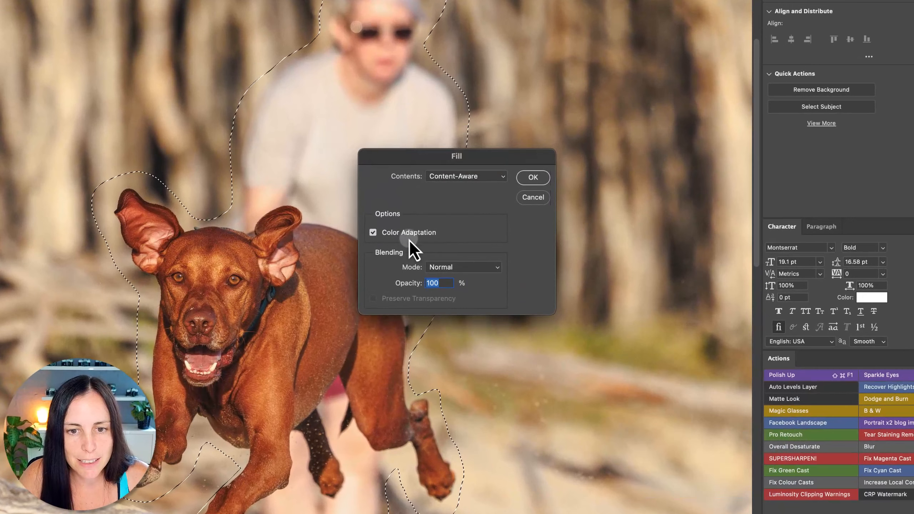
{"action": "left_click", "coordinate": [533, 177]}
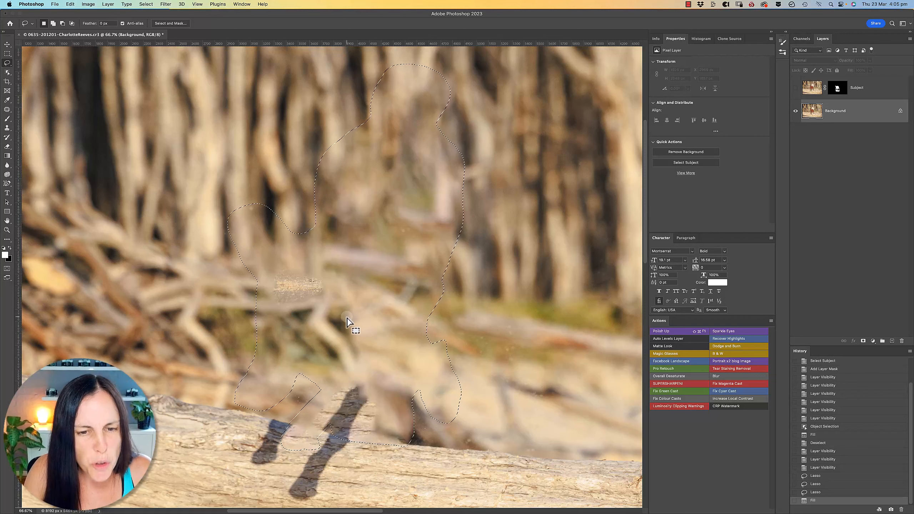
Step: Examine the filled area for mismatched texture where the dog and person were, and clear the selection
{"action": "left_click", "coordinate": [348, 296], "text": "super"}
{"action": "left_click", "coordinate": [349, 295], "text": "super"}
{"action": "left_click_drag", "start_coordinate": [298, 275], "coordinate": [474, 297]}
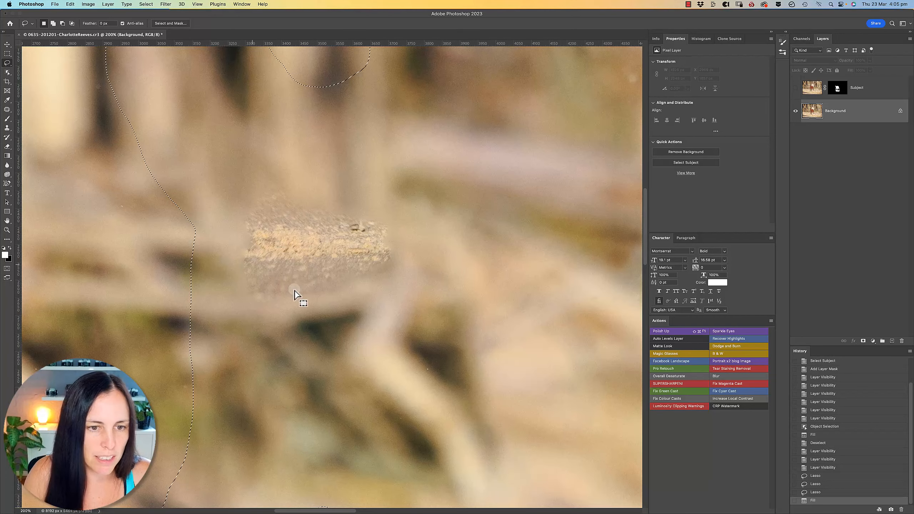
{"action": "left_click_drag", "start_coordinate": [361, 259], "coordinate": [303, 346]}
{"action": "left_click", "coordinate": [306, 211], "text": "alt+super"}
{"action": "left_click", "coordinate": [306, 211], "text": "alt+super"}
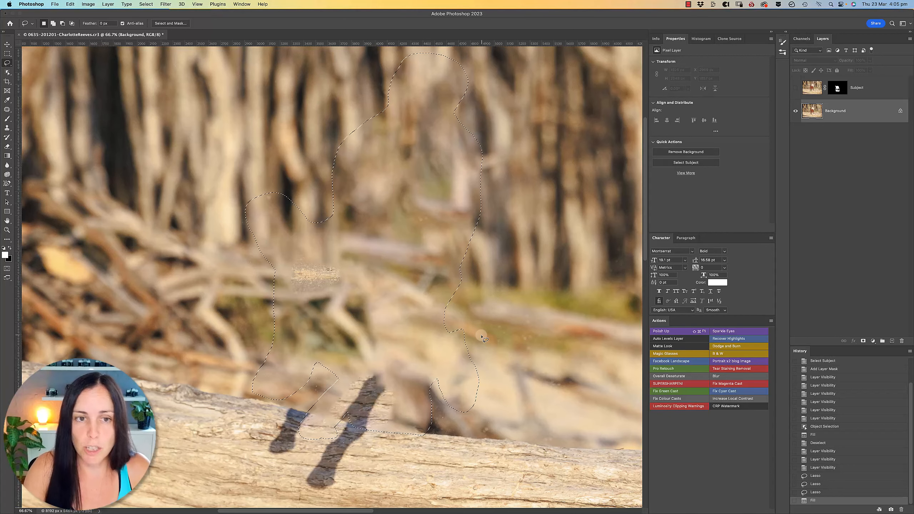
{"action": "key", "text": "super+d"}
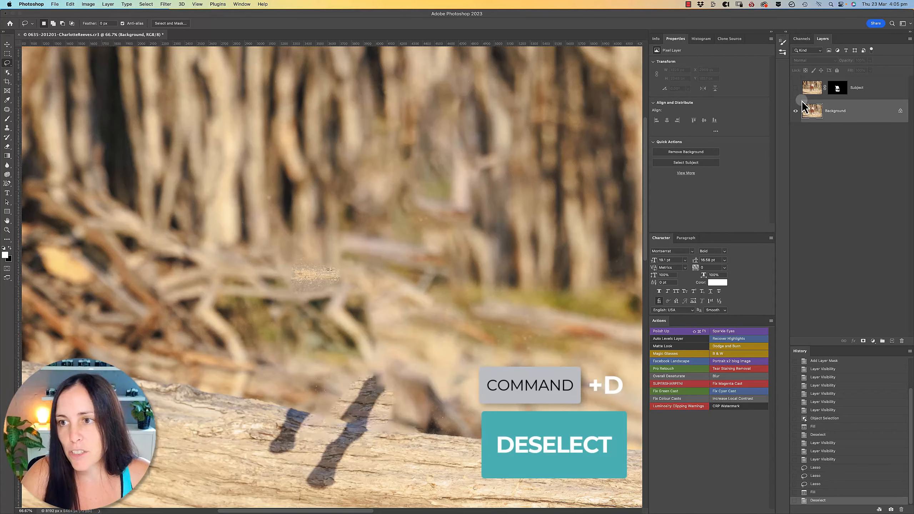
Step: Toggle the Subject layer's visibility to compare the filled Background with and without the dog
{"action": "left_click", "coordinate": [794, 88]}
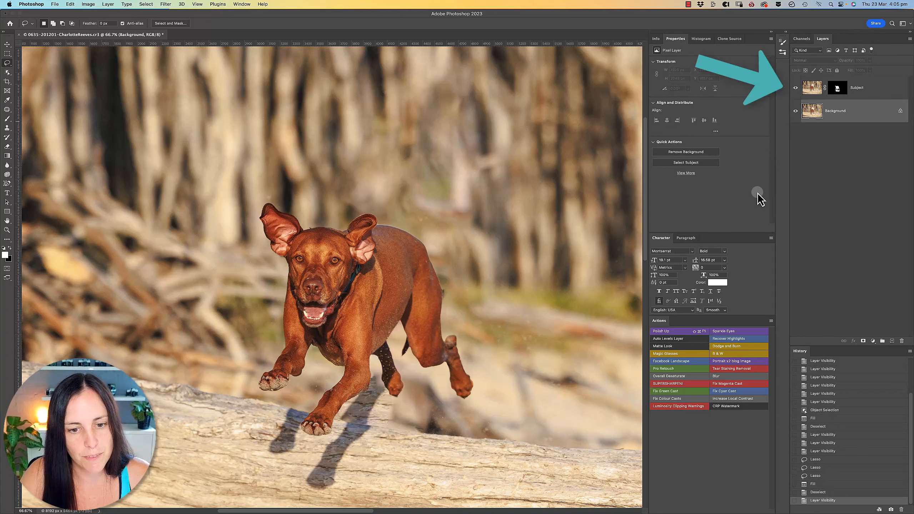
{"action": "left_click", "coordinate": [795, 88]}
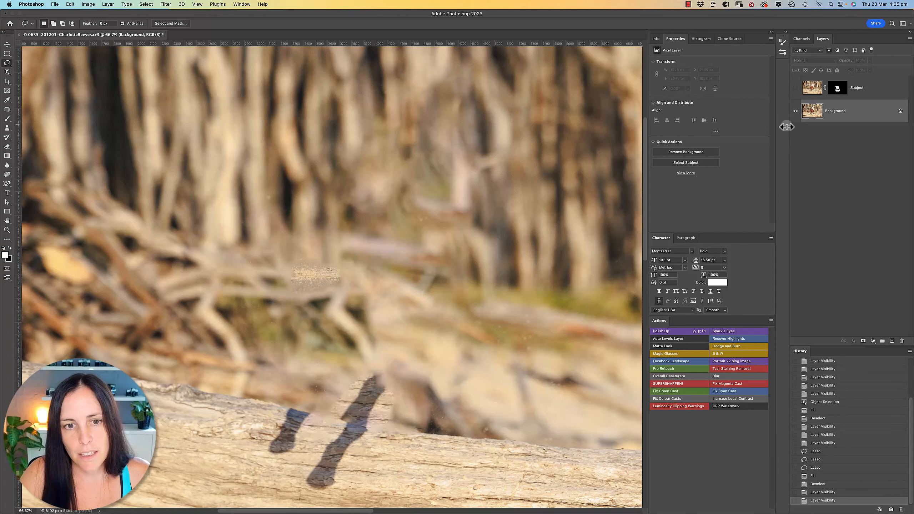
{"action": "left_click", "coordinate": [794, 88]}
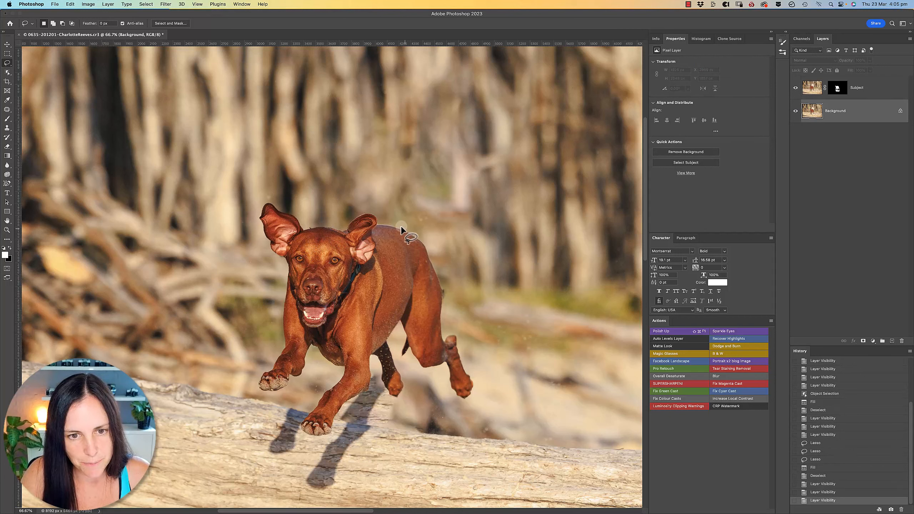
{"action": "left_click", "coordinate": [795, 88]}
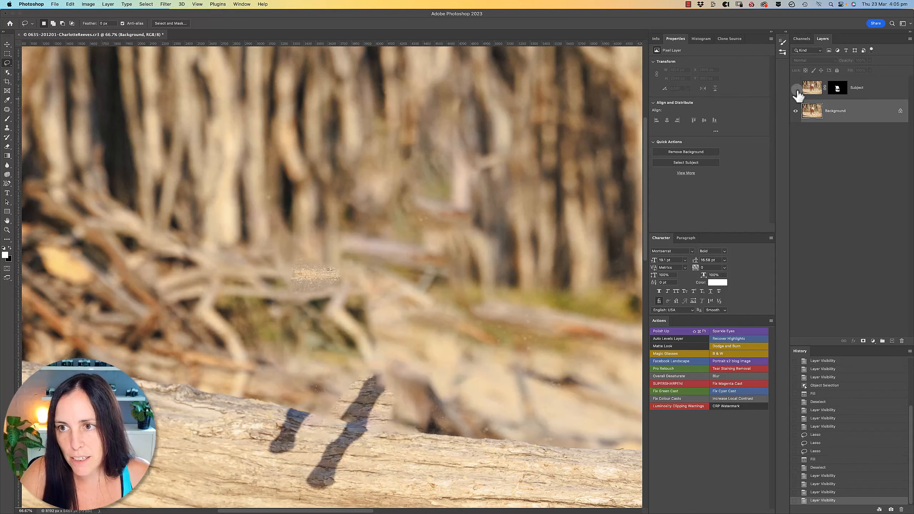
{"action": "left_click", "coordinate": [794, 88]}
Step: Hide the Subject layer and patch the false log fragment above the log's edge with blurred background using the Patch tool, clearing the selection
{"action": "left_click", "coordinate": [383, 388], "text": "super"}
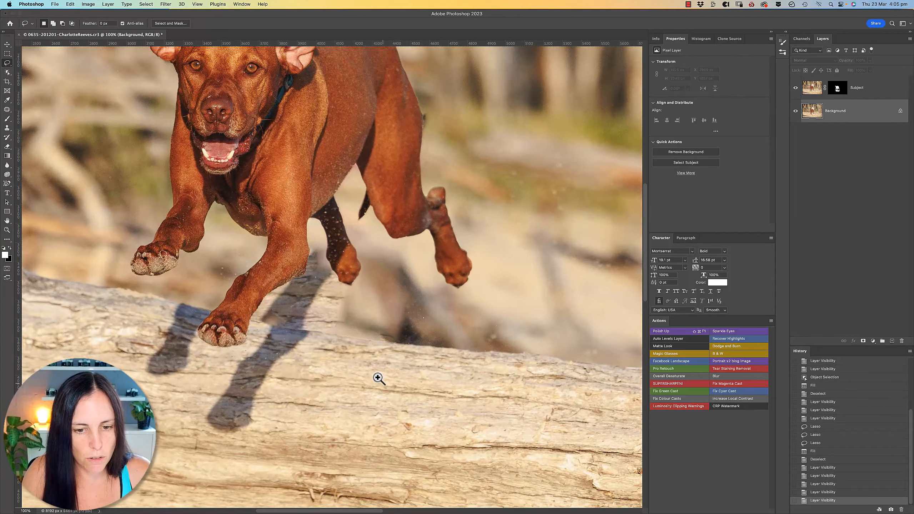
{"action": "left_click", "coordinate": [376, 376], "text": "super"}
{"action": "left_click_drag", "start_coordinate": [360, 324], "coordinate": [509, 457]}
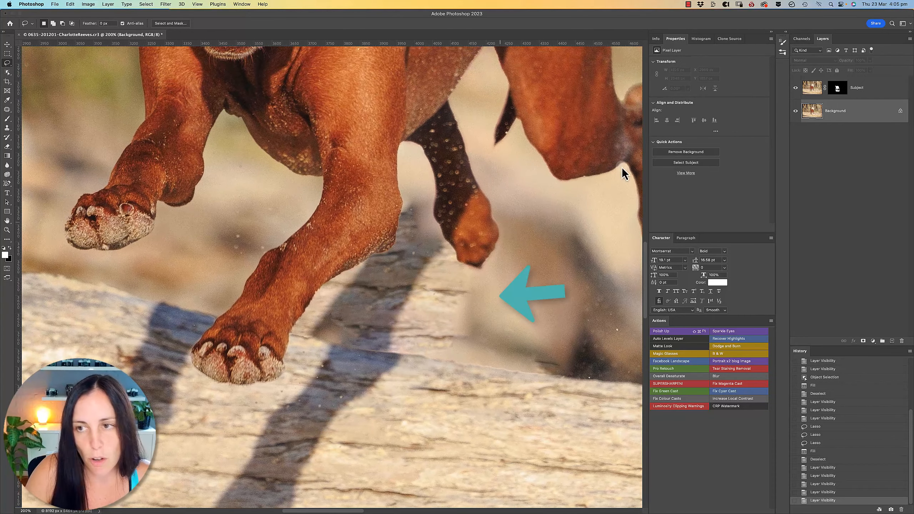
{"action": "left_click", "coordinate": [796, 89]}
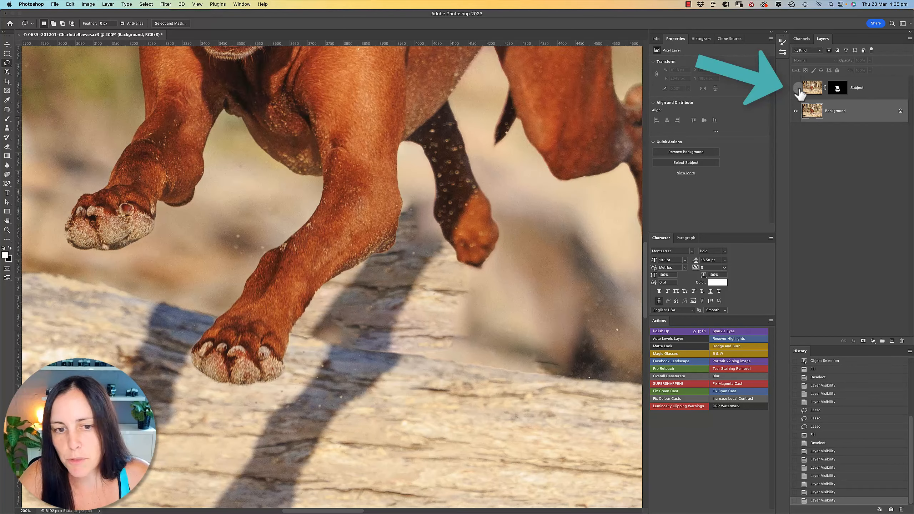
{"action": "scroll", "coordinate": [429, 334], "scroll_direction": "right", "scroll_amount": 5}
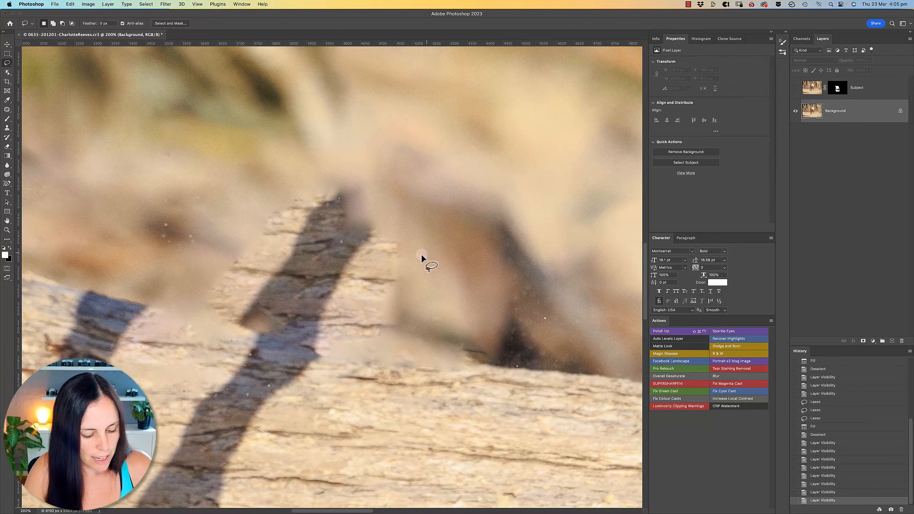
{"action": "key", "text": "j"}
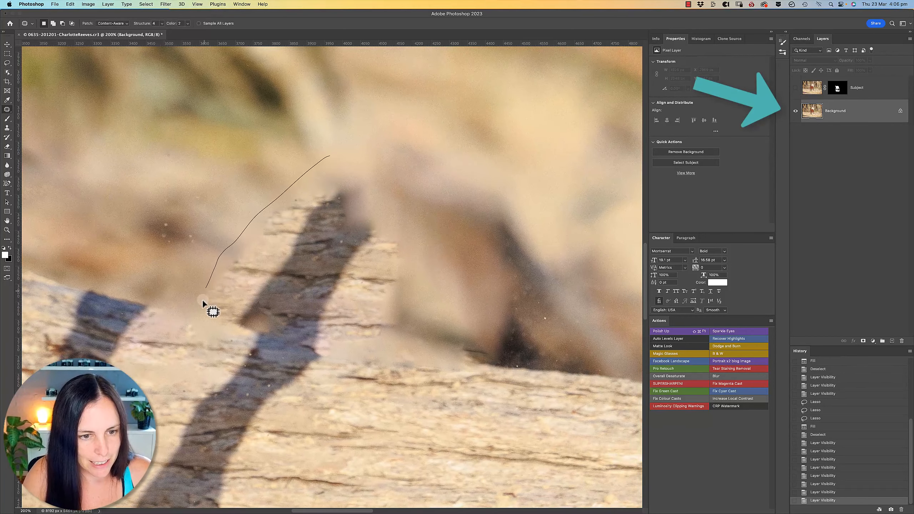
{"action": "mouse_move", "coordinate": [286, 348]}
{"action": "left_mouse_down"}
{"action": "mouse_move", "coordinate": [354, 352]}
{"action": "mouse_move", "coordinate": [411, 323]}
{"action": "mouse_move", "coordinate": [415, 245]}
{"action": "mouse_move", "coordinate": [371, 181]}
{"action": "mouse_move", "coordinate": [330, 156]}
{"action": "left_mouse_up"}
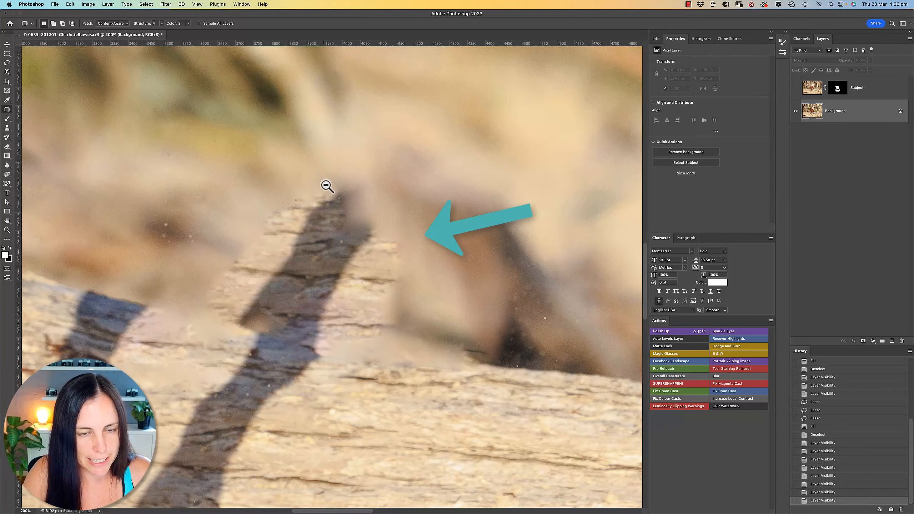
{"action": "left_click", "coordinate": [343, 241], "text": "alt"}
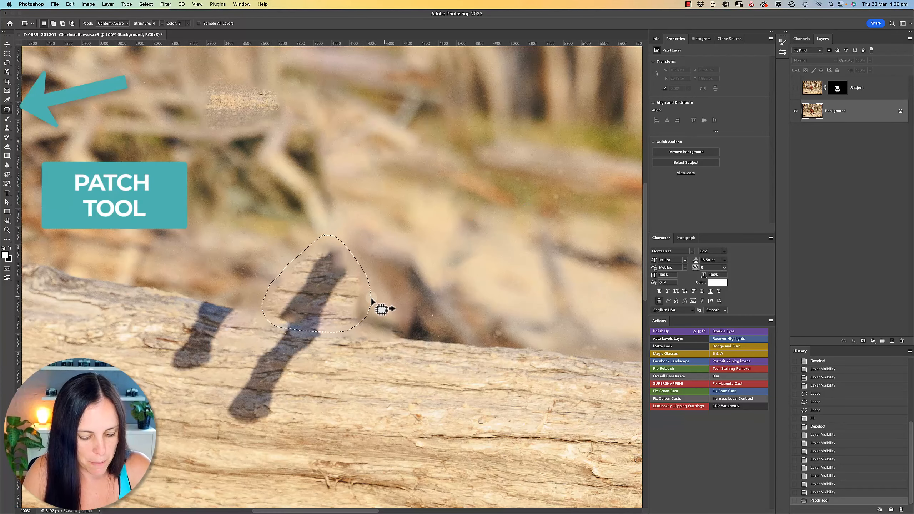
{"action": "left_click_drag", "start_coordinate": [379, 305], "coordinate": [210, 249]}
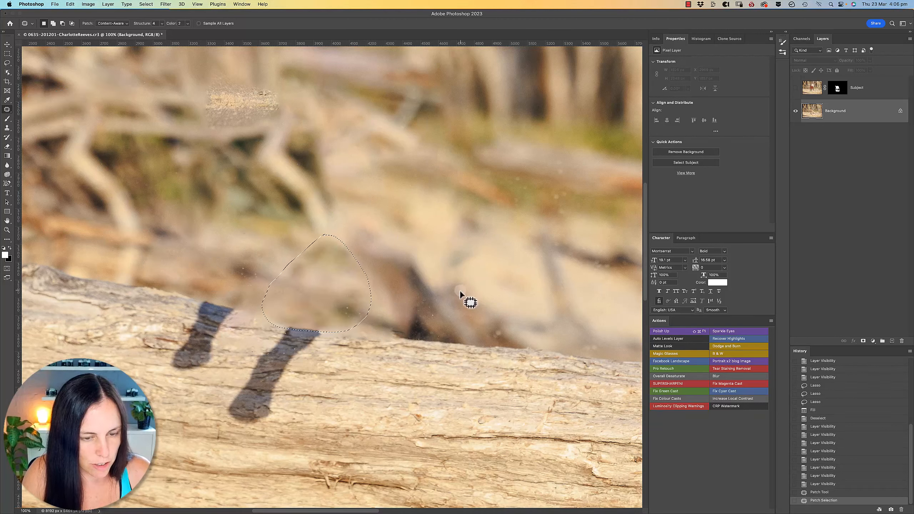
{"action": "key", "text": "super+d"}
Step: Clone blurred background over the dark smudge above the log, beside the patched area, with the Clone Stamp tool
{"action": "key", "text": "s"}
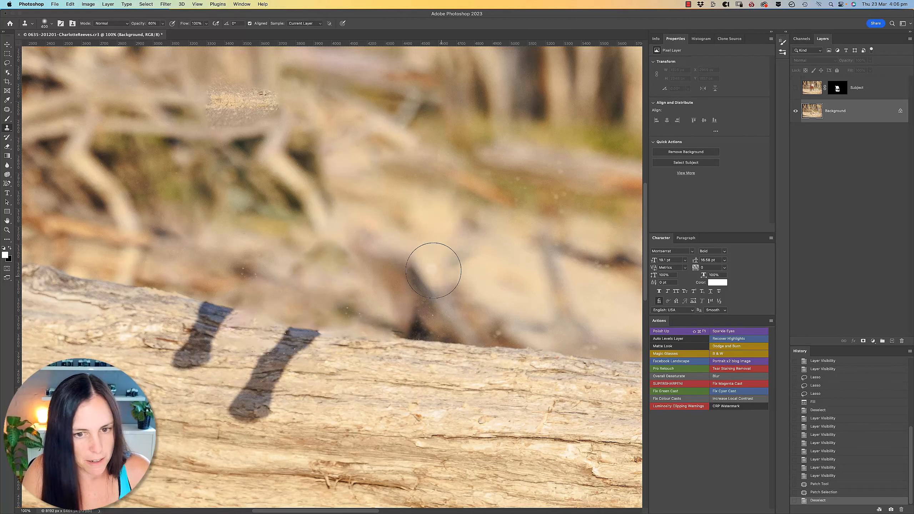
{"action": "mouse_move", "coordinate": [257, 259]}
{"action": "left_mouse_down"}
{"action": "mouse_move", "coordinate": [281, 272]}
{"action": "mouse_move", "coordinate": [326, 240]}
{"action": "mouse_move", "coordinate": [326, 252]}
{"action": "left_mouse_up"}
{"action": "mouse_move", "coordinate": [345, 282]}
{"action": "left_mouse_down"}
{"action": "mouse_move", "coordinate": [402, 320]}
{"action": "mouse_move", "coordinate": [397, 289]}
{"action": "mouse_move", "coordinate": [365, 258]}
{"action": "mouse_move", "coordinate": [376, 254]}
{"action": "left_mouse_up"}
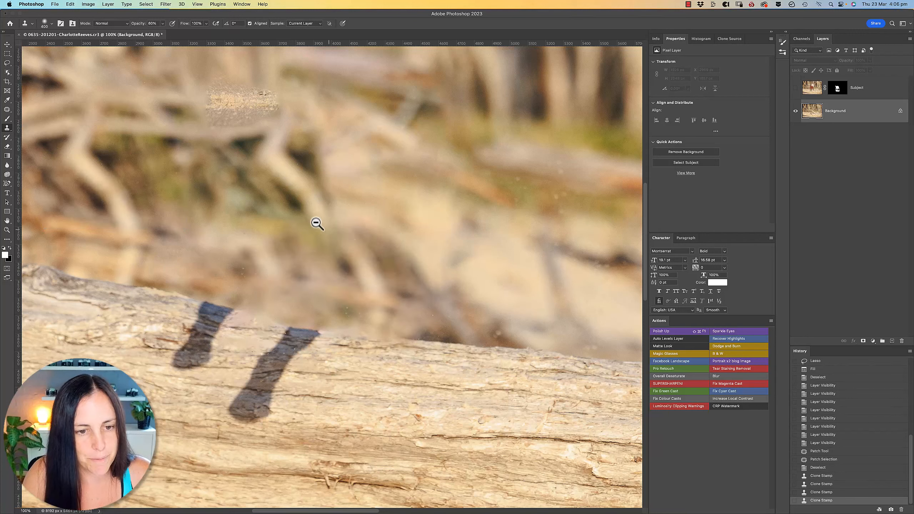
Step: Show the Subject layer again, toggling its visibility to compare the cleaned Background with and without the dog
{"action": "key", "text": "super+minus"}
{"action": "mouse_move", "coordinate": [326, 180]}
{"action": "left_mouse_down"}
{"action": "mouse_move", "coordinate": [349, 225]}
{"action": "mouse_move", "coordinate": [375, 233]}
{"action": "left_mouse_up"}
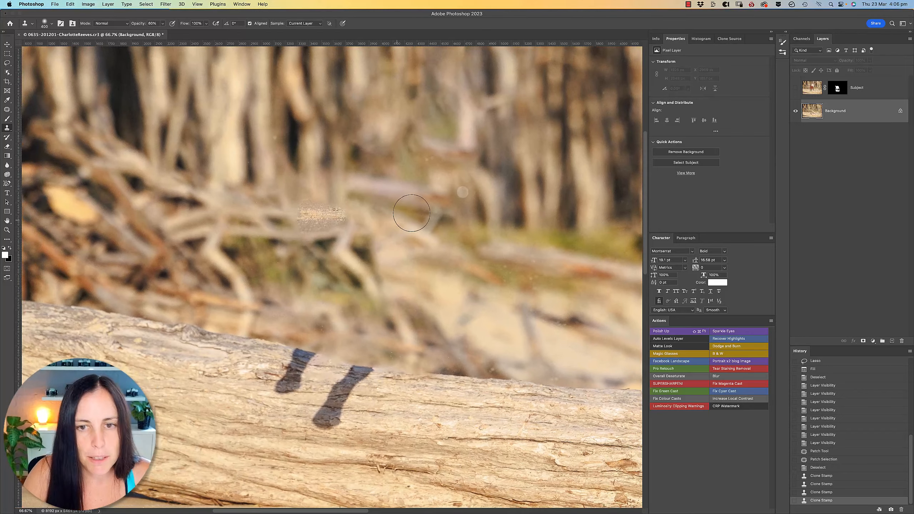
{"action": "left_click", "coordinate": [796, 87]}
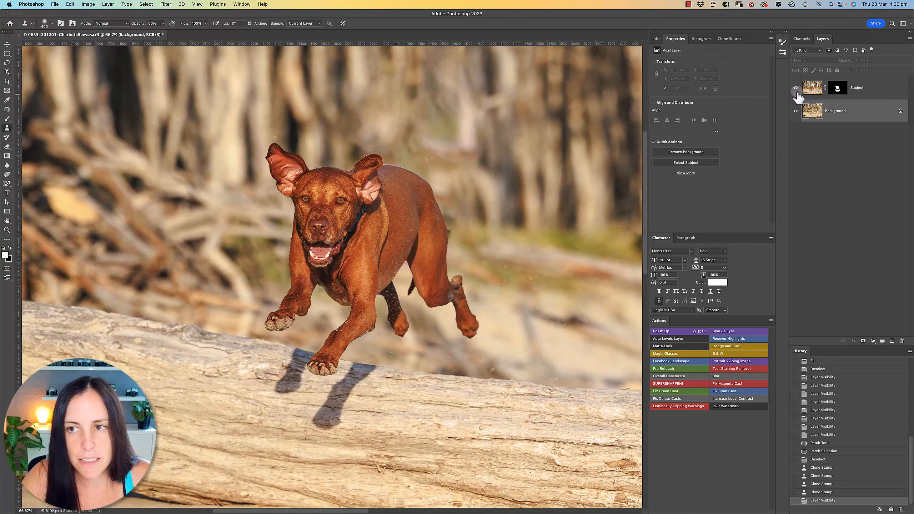
{"action": "left_click", "coordinate": [796, 87]}
{"action": "left_click", "coordinate": [795, 88]}
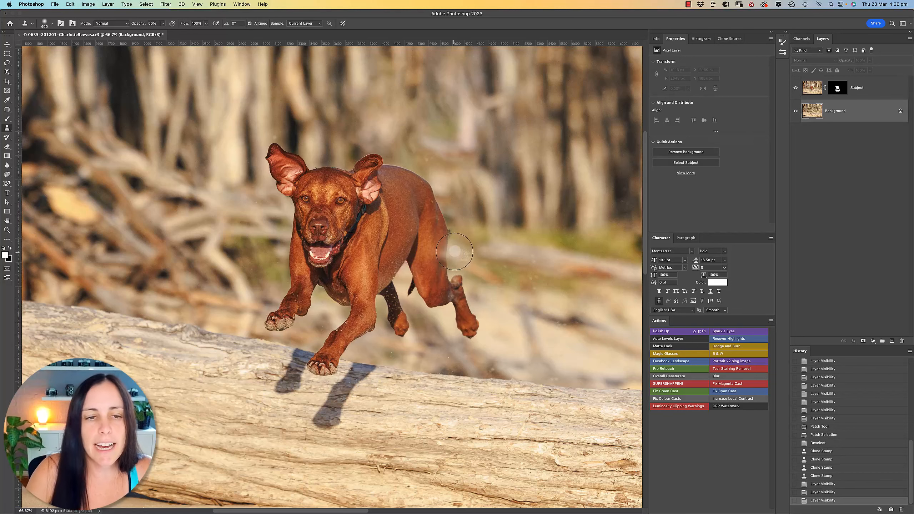
Step: Paint black with a small brush on the Subject layer's mask to hide the dark leftover spot beside the dog's rump
{"action": "left_click", "coordinate": [410, 251], "text": "super"}
{"action": "left_click", "coordinate": [410, 251], "text": "super"}
{"action": "left_click", "coordinate": [252, 312], "text": "super"}
{"action": "left_click_drag", "start_coordinate": [248, 314], "coordinate": [342, 303]}
{"action": "left_click", "coordinate": [836, 90]}
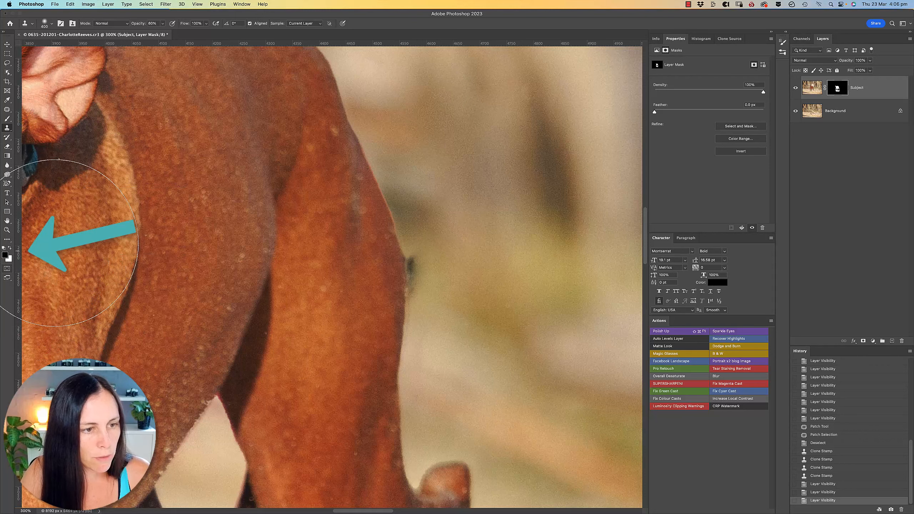
{"action": "key", "text": "bracketleft"}
{"action": "key", "text": "bracketleft"}
{"action": "key", "text": "b"}
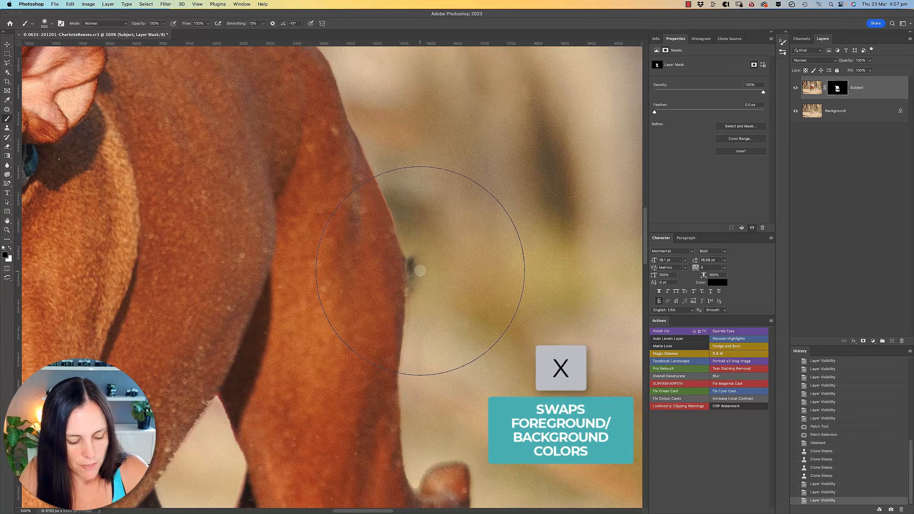
{"action": "key", "text": "bracketleft"}
{"action": "key", "text": "bracketleft"}
{"action": "key", "text": "bracketleft"}
{"action": "key", "text": "bracketleft"}
{"action": "key", "text": "bracketleft"}
{"action": "key", "text": "bracketleft"}
{"action": "key", "text": "bracketleft"}
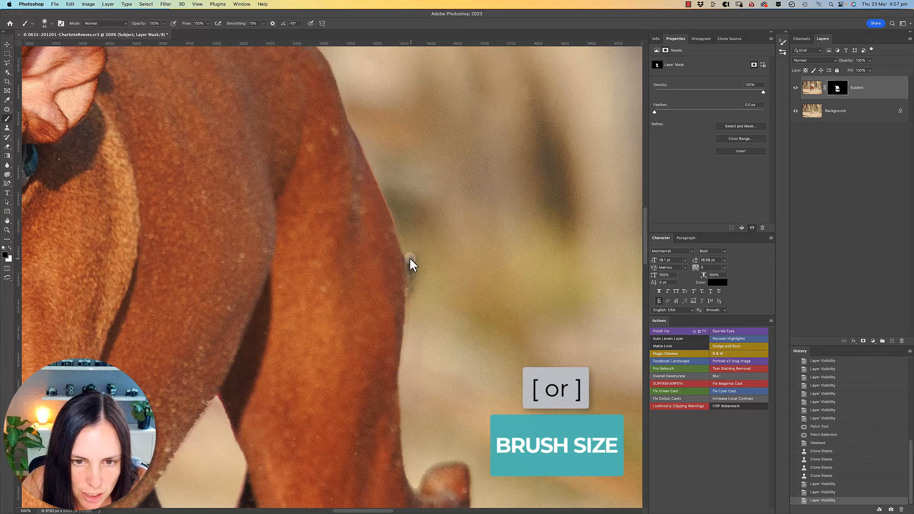
{"action": "key", "text": "bracketleft"}
{"action": "key", "text": "bracketleft"}
{"action": "key", "text": "bracketleft"}
{"action": "key", "text": "bracketleft"}
{"action": "left_click_drag", "start_coordinate": [408, 255], "coordinate": [414, 295]}
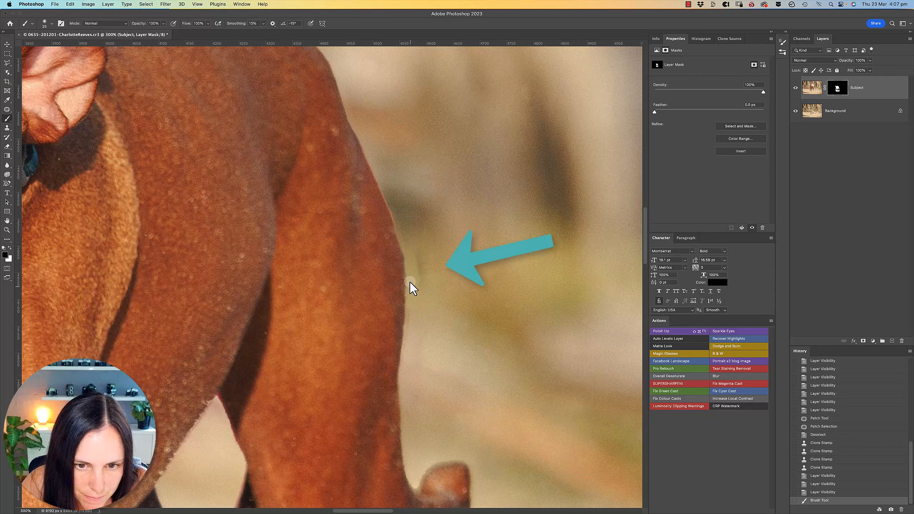
Step: Mask out the remaining fringe above and below that spot along the dog's rear edge, varying the brush size
{"action": "key", "text": "bracketright"}
{"action": "key", "text": "bracketright"}
{"action": "mouse_move", "coordinate": [411, 259]}
{"action": "left_mouse_down"}
{"action": "mouse_move", "coordinate": [413, 240]}
{"action": "mouse_move", "coordinate": [428, 266]}
{"action": "mouse_move", "coordinate": [423, 276]}
{"action": "mouse_move", "coordinate": [423, 241]}
{"action": "left_mouse_up"}
{"action": "key", "text": "bracketright"}
{"action": "key", "text": "bracketright"}
{"action": "key", "text": "bracketright"}
{"action": "left_click_drag", "start_coordinate": [434, 320], "coordinate": [428, 313]}
{"action": "key", "text": "bracketleft"}
{"action": "key", "text": "bracketleft"}
{"action": "key", "text": "bracketleft"}
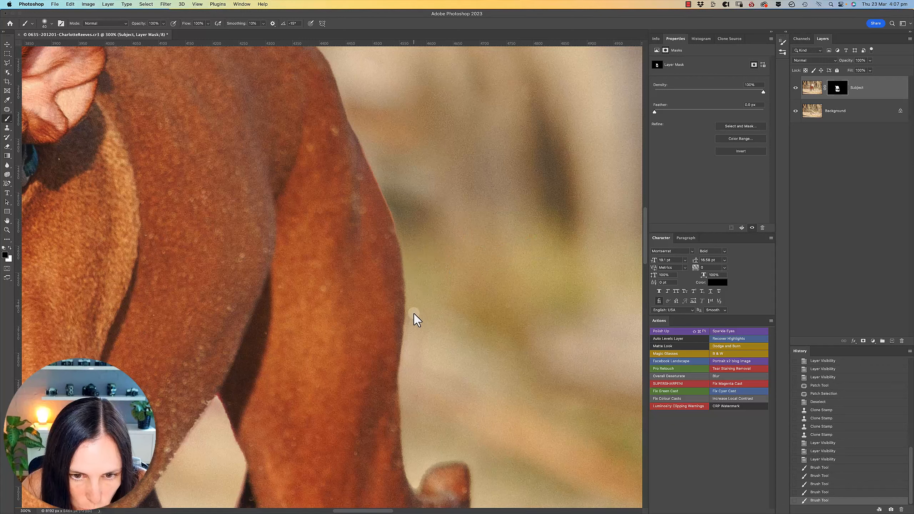
{"action": "left_click", "coordinate": [814, 92]}
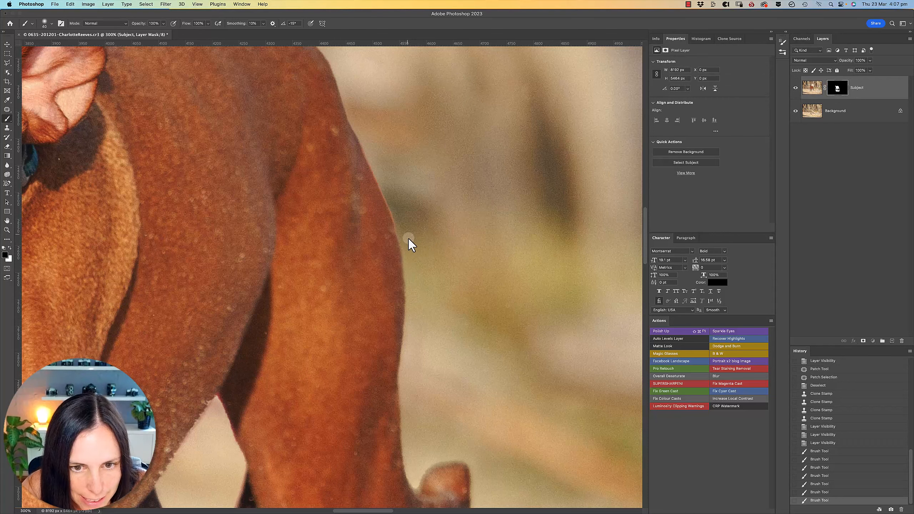
{"action": "left_click_drag", "start_coordinate": [408, 240], "coordinate": [423, 262]}
Step: Paint black on the mask with a smaller brush to hide the light halo along the dog's upper back beside the ear
{"action": "key", "text": "super+1"}
{"action": "left_click_drag", "start_coordinate": [257, 268], "coordinate": [418, 320]}
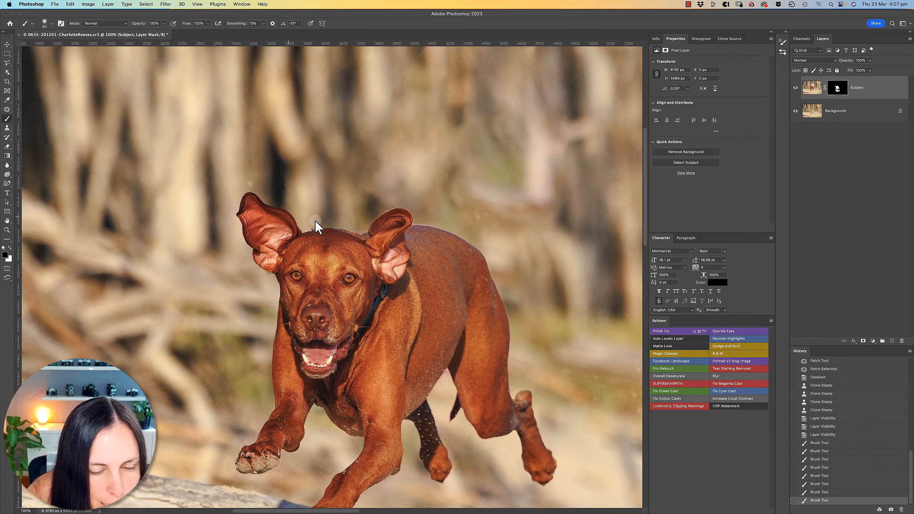
{"action": "scroll", "coordinate": [442, 283], "scroll_direction": "up", "scroll_amount": 3}
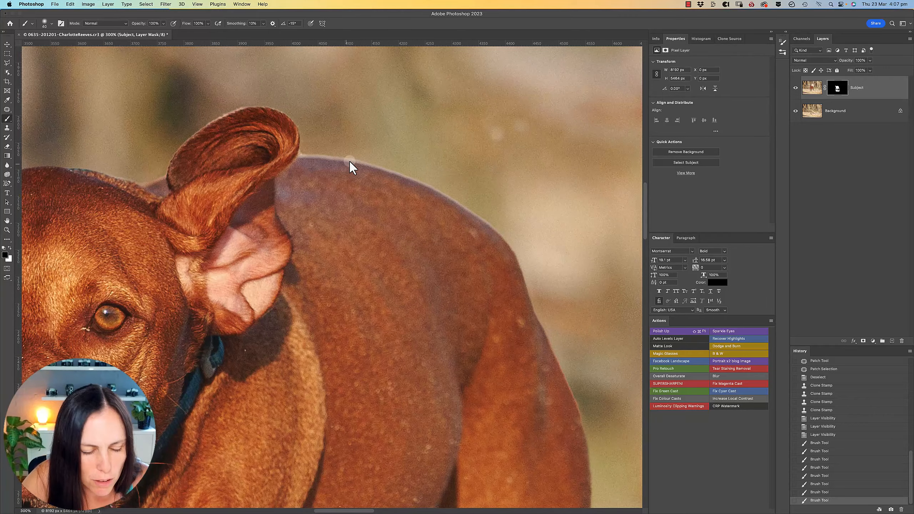
{"action": "key", "text": "bracketleft"}
{"action": "key", "text": "bracketleft"}
{"action": "key", "text": "bracketleft"}
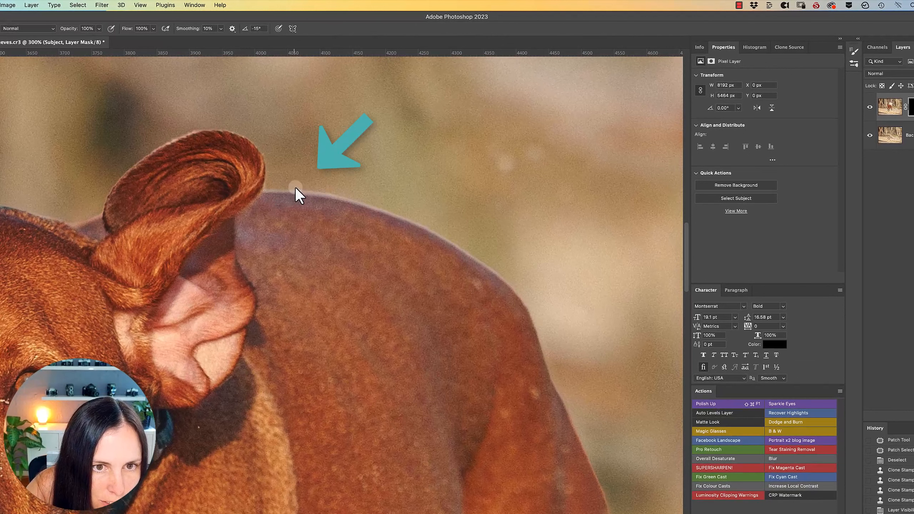
{"action": "left_click_drag", "start_coordinate": [312, 187], "coordinate": [410, 201]}
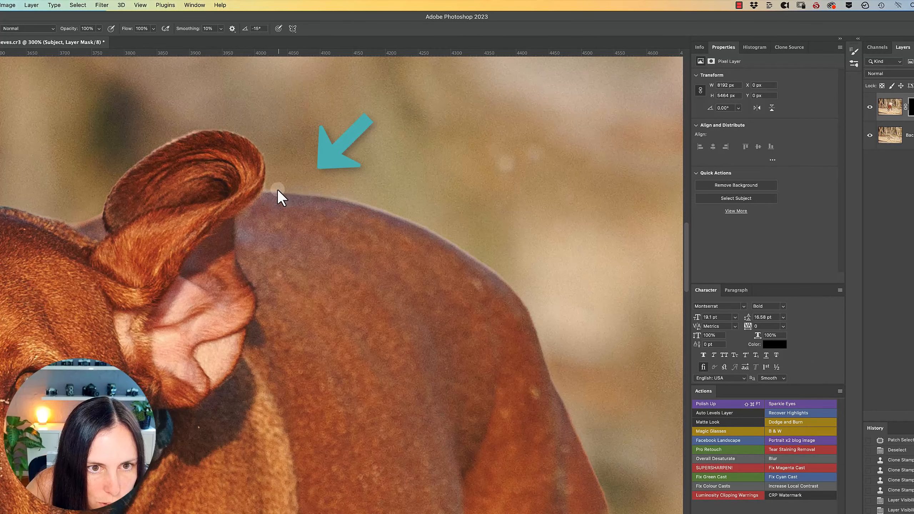
{"action": "mouse_move", "coordinate": [270, 181]}
{"action": "left_mouse_down"}
{"action": "mouse_move", "coordinate": [352, 194]}
{"action": "mouse_move", "coordinate": [421, 224]}
{"action": "left_mouse_up"}
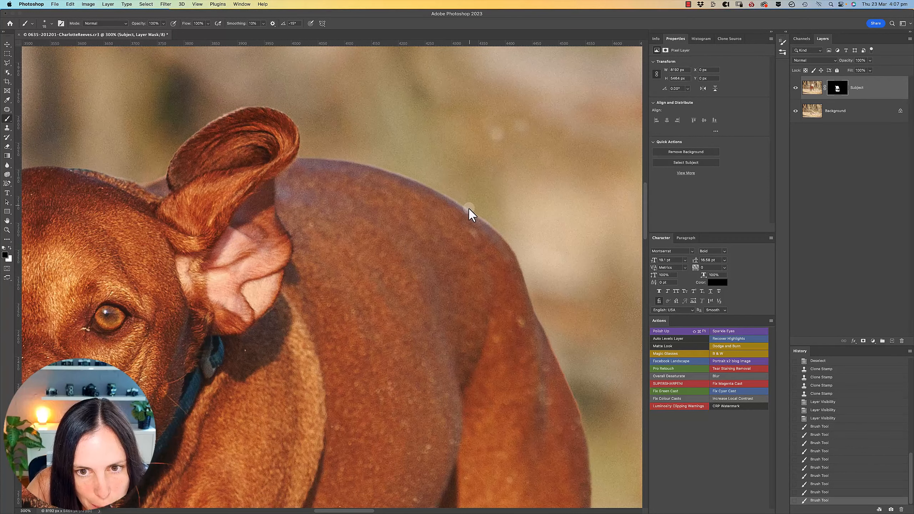
Step: Paint black into the dog's upper back on the mask, and restore the erased patch by painting over it in white
{"action": "mouse_move", "coordinate": [471, 214]}
{"action": "left_mouse_down"}
{"action": "mouse_move", "coordinate": [453, 204]}
{"action": "mouse_move", "coordinate": [450, 226]}
{"action": "left_mouse_up"}
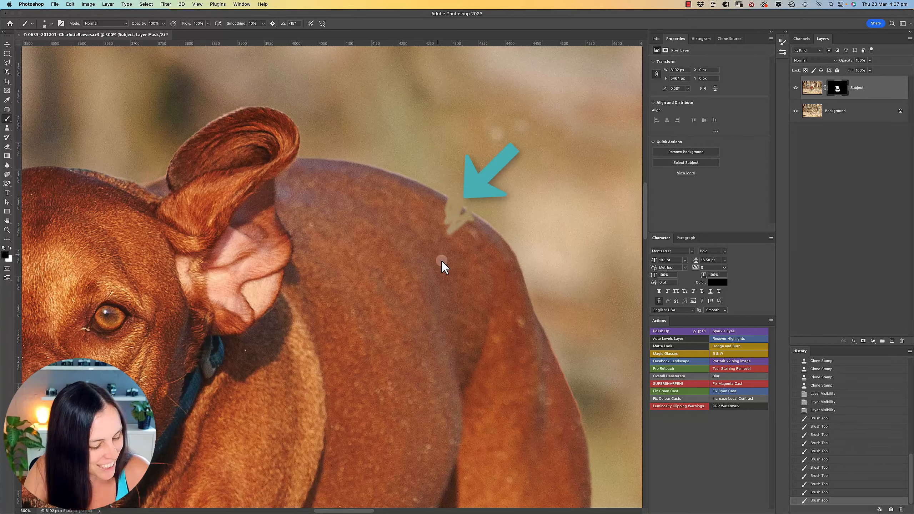
{"action": "key", "text": "bracketleft"}
{"action": "key", "text": "x"}
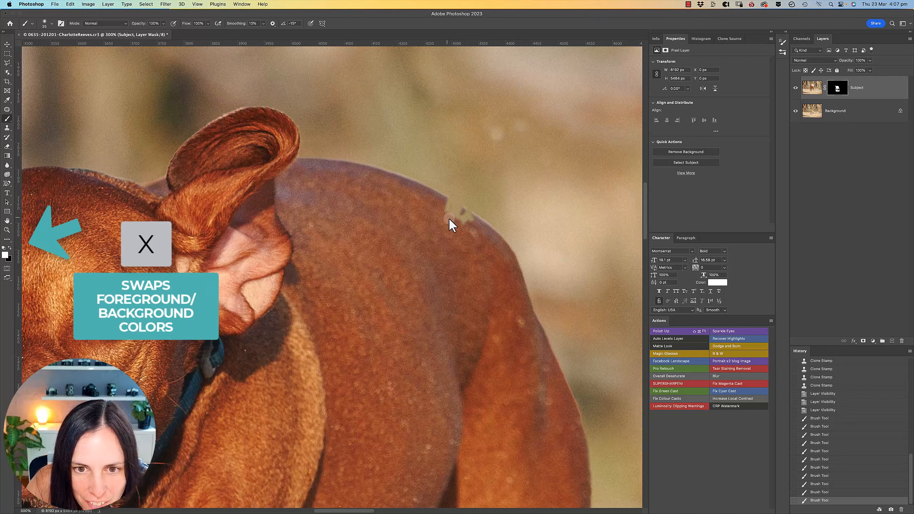
{"action": "mouse_move", "coordinate": [449, 219]}
{"action": "left_mouse_down"}
{"action": "mouse_move", "coordinate": [447, 207]}
{"action": "mouse_move", "coordinate": [463, 214]}
{"action": "left_mouse_up"}
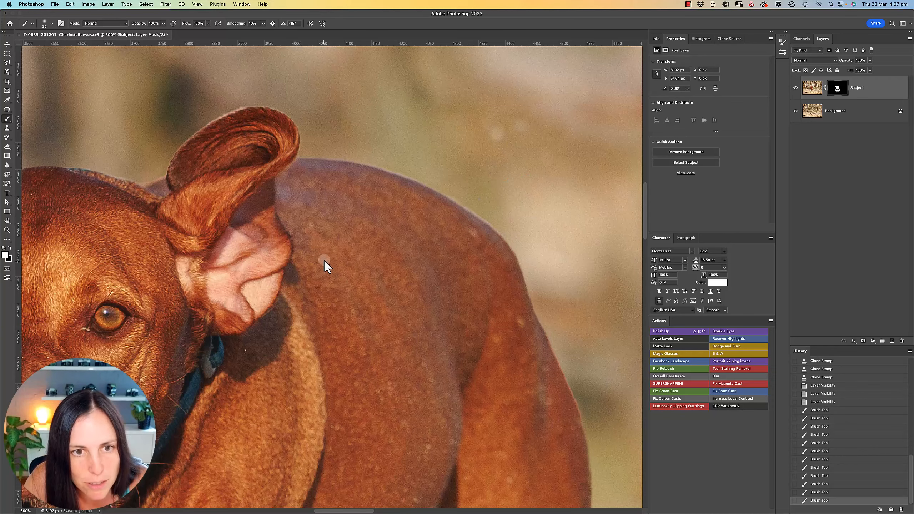
{"action": "scroll", "coordinate": [298, 244], "scroll_direction": "down", "scroll_amount": 6}
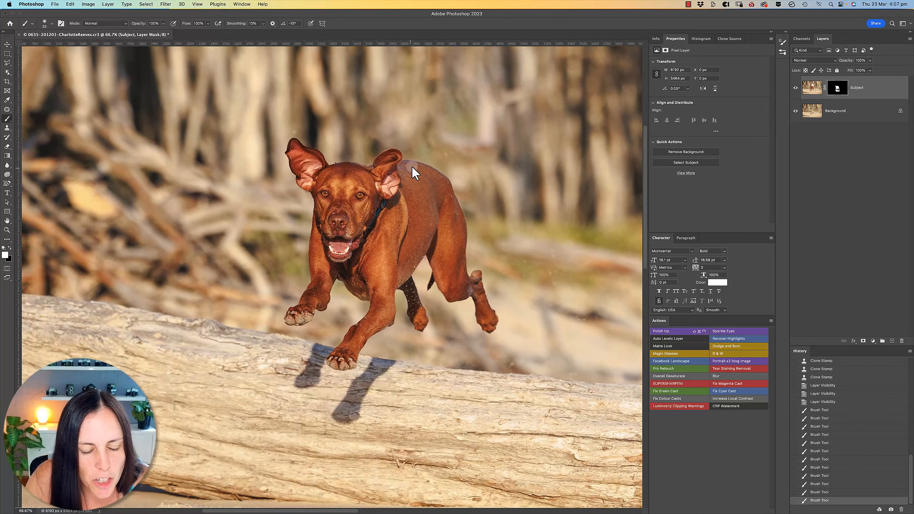